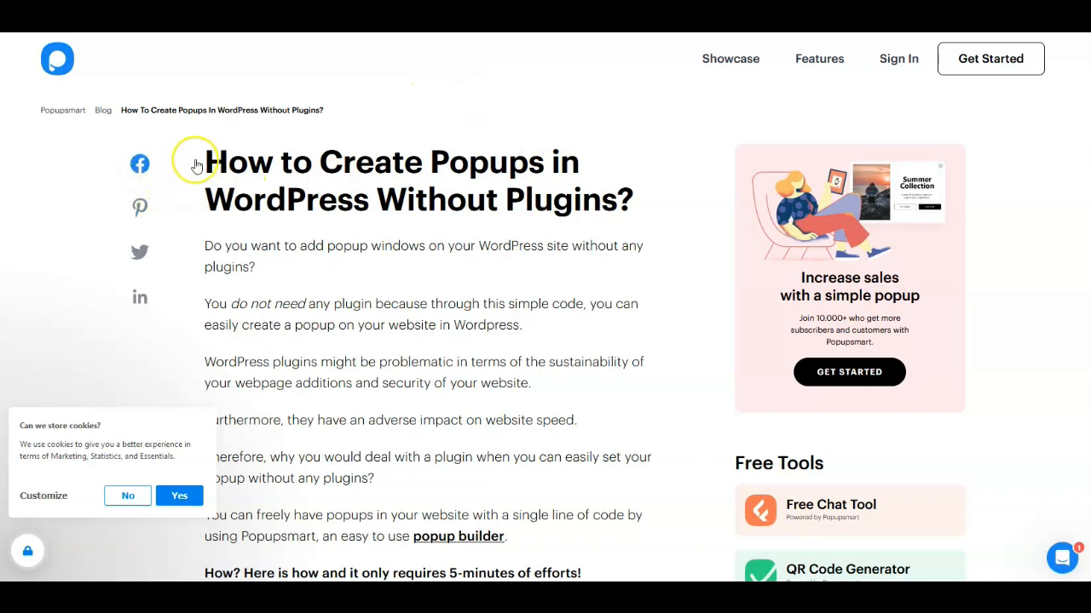
click(195, 162)
drag(226, 159, 675, 201)
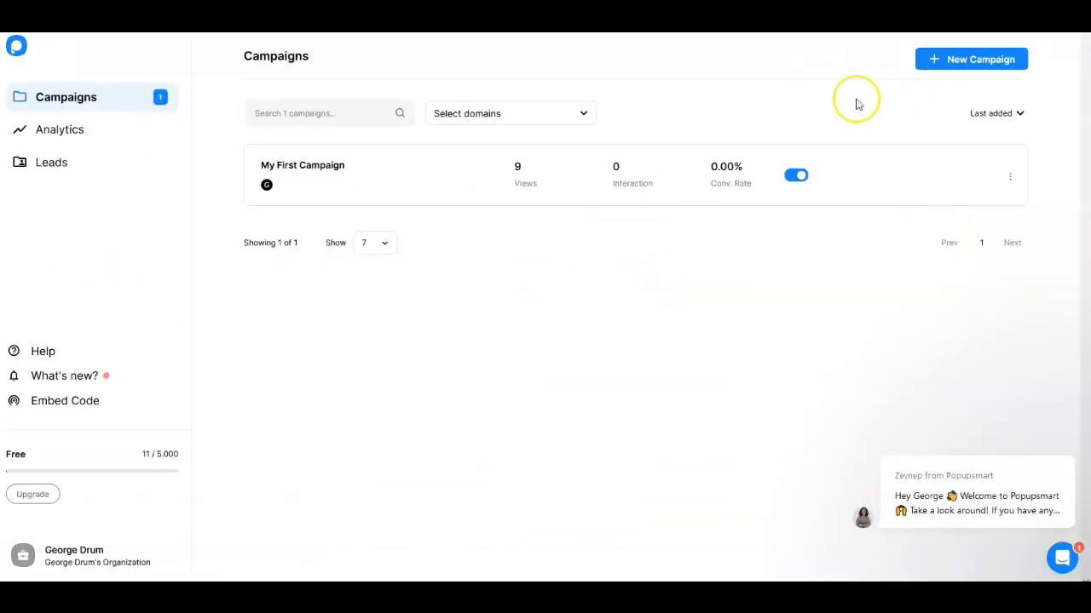
mouse_move(295, 199)
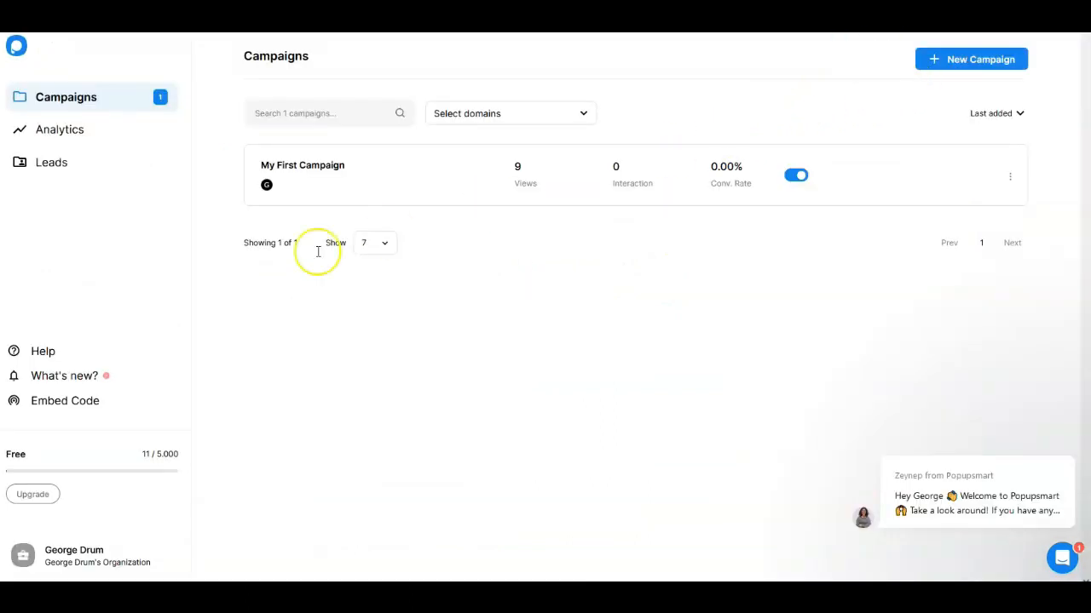
mouse_move(298, 204)
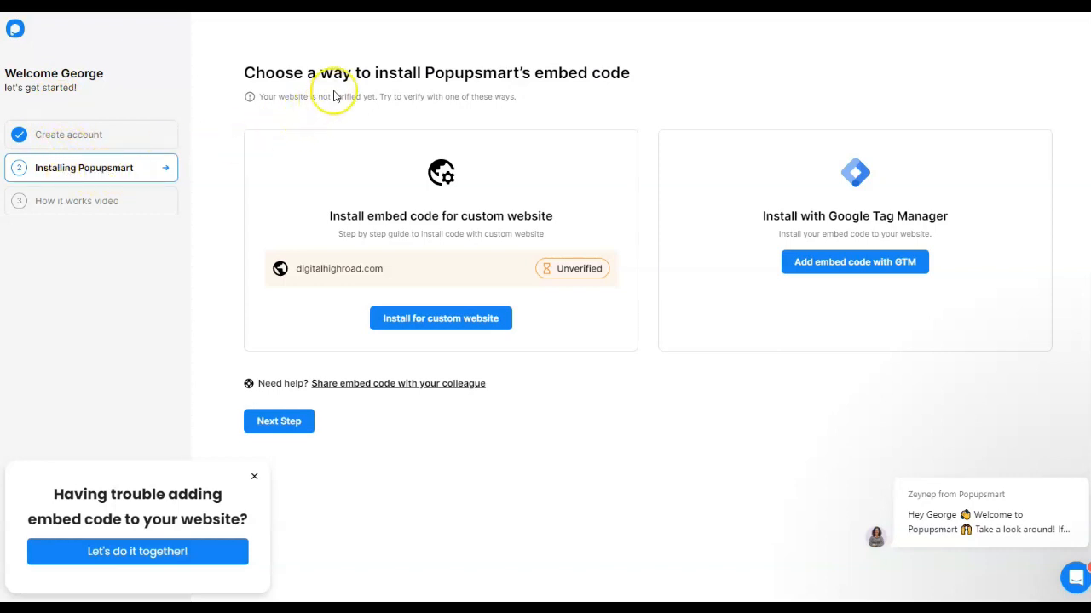
Step: Copy the embed code from the custom website installation guide and start verifying digitalhighroad.com
click(415, 320)
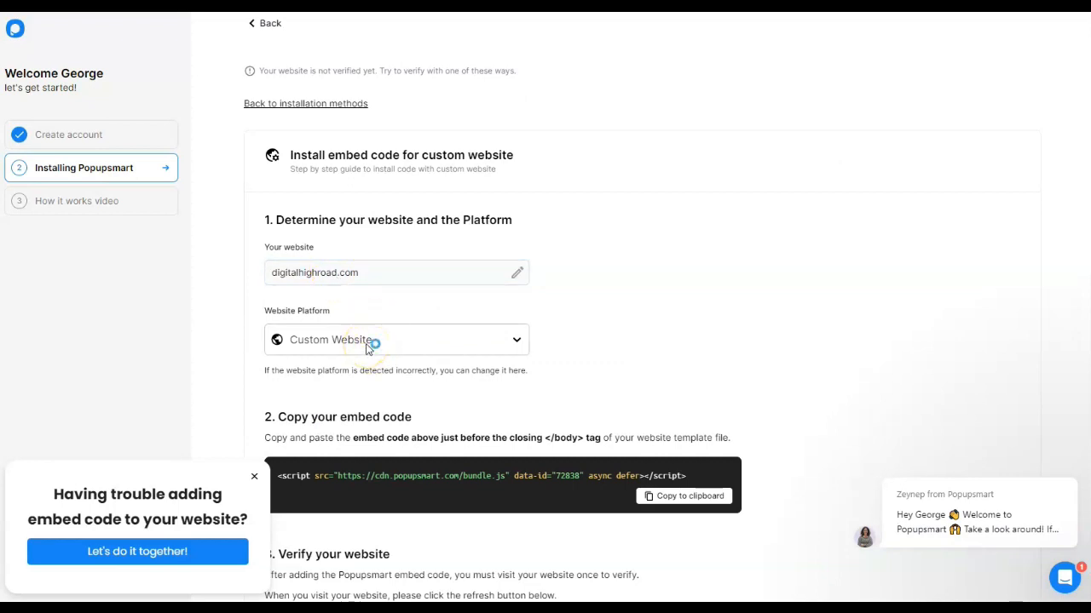
scroll(370, 455, down, 3)
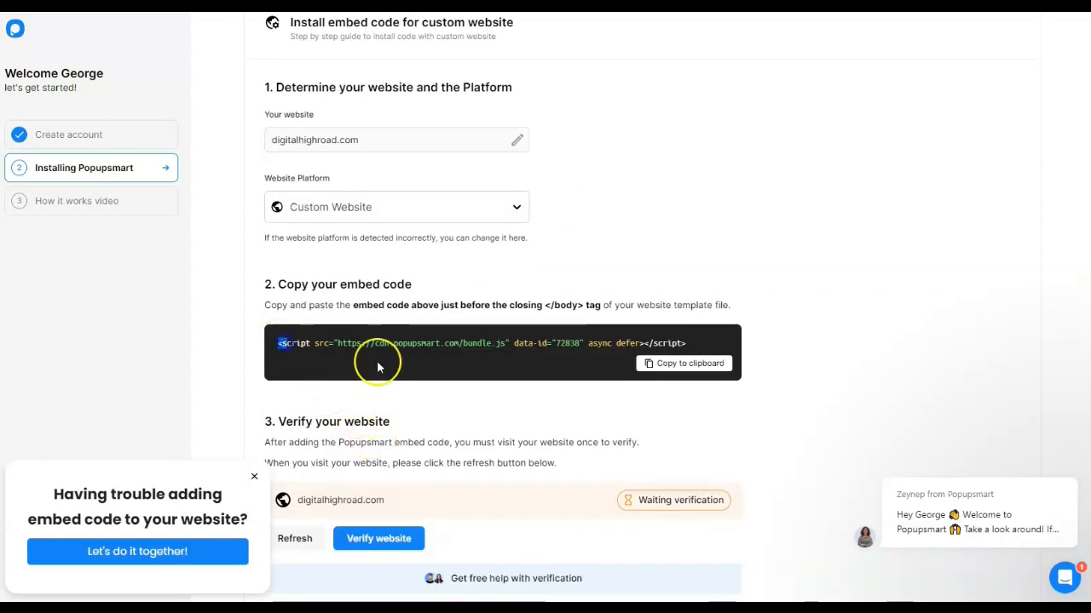
click(673, 363)
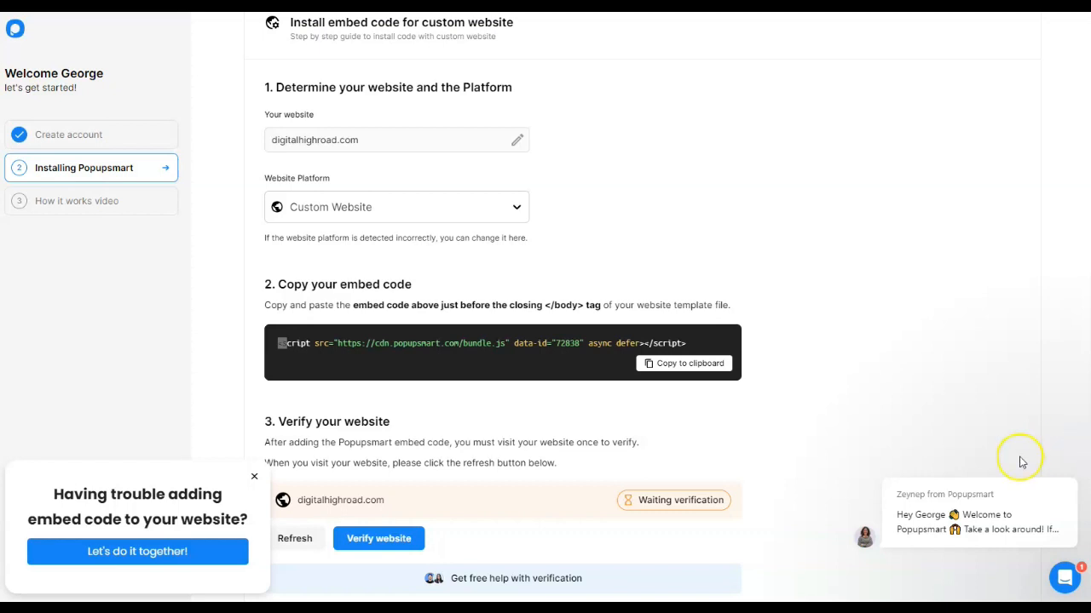
click(375, 540)
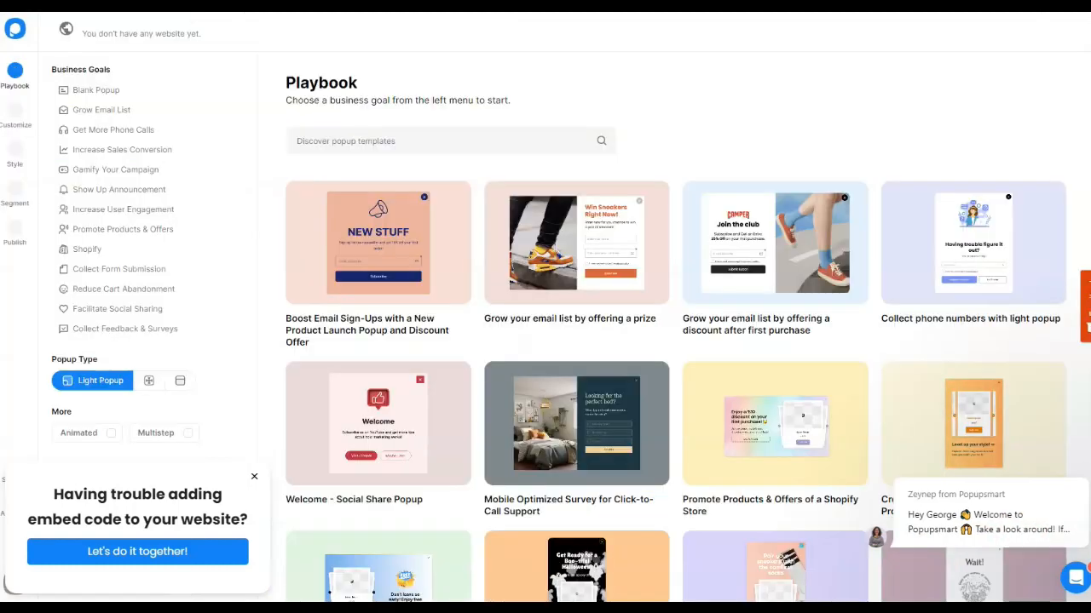
Step: Filter the playbook to the Grow Email List goal and browse its popup templates from discount codes to gamification
click(87, 112)
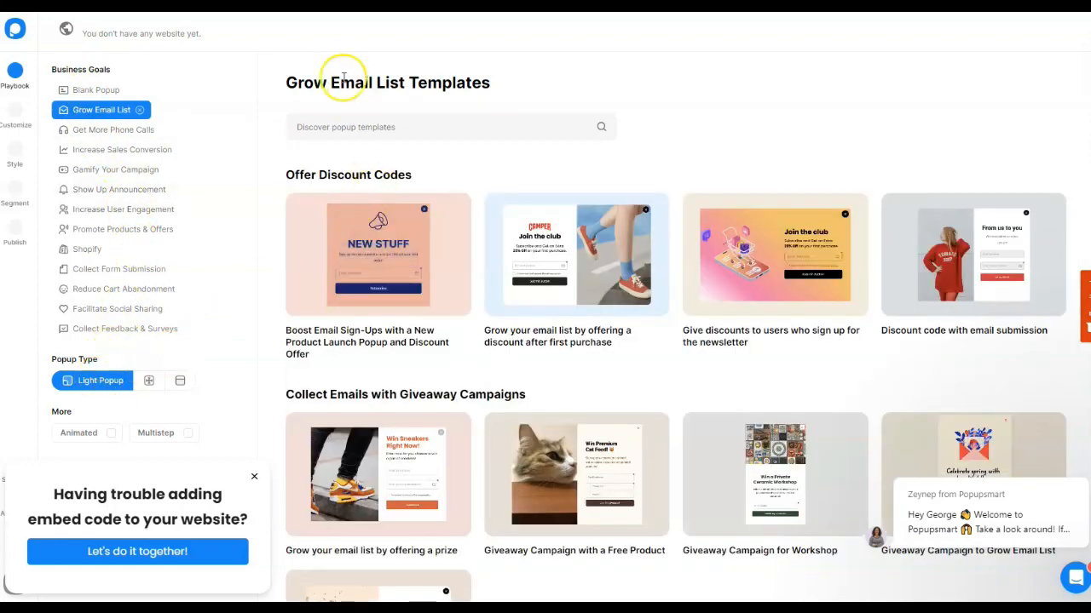
scroll(628, 324, down, 3)
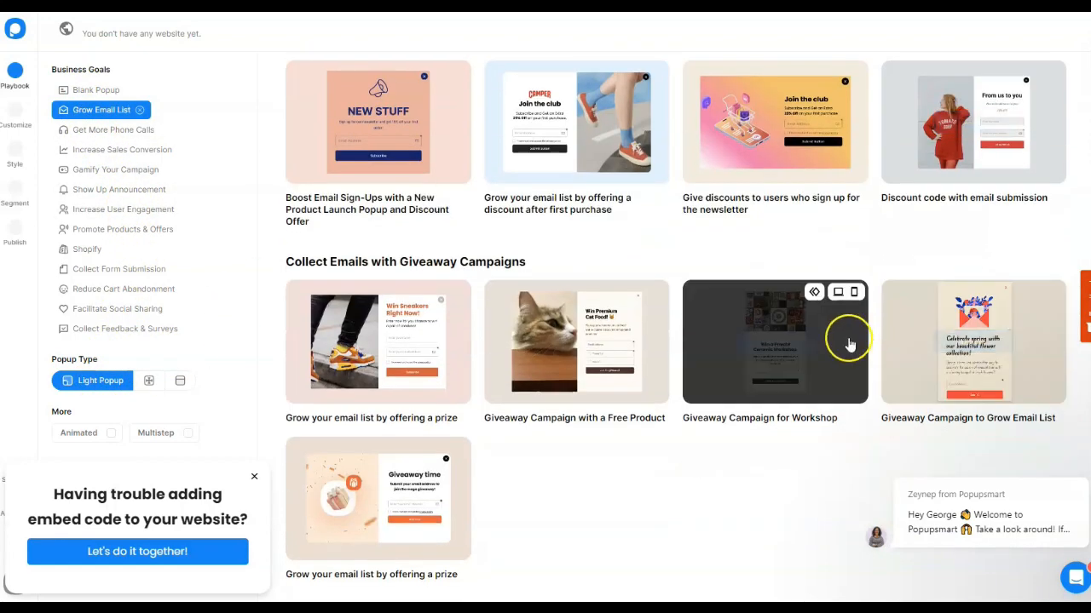
scroll(596, 426, up, 3)
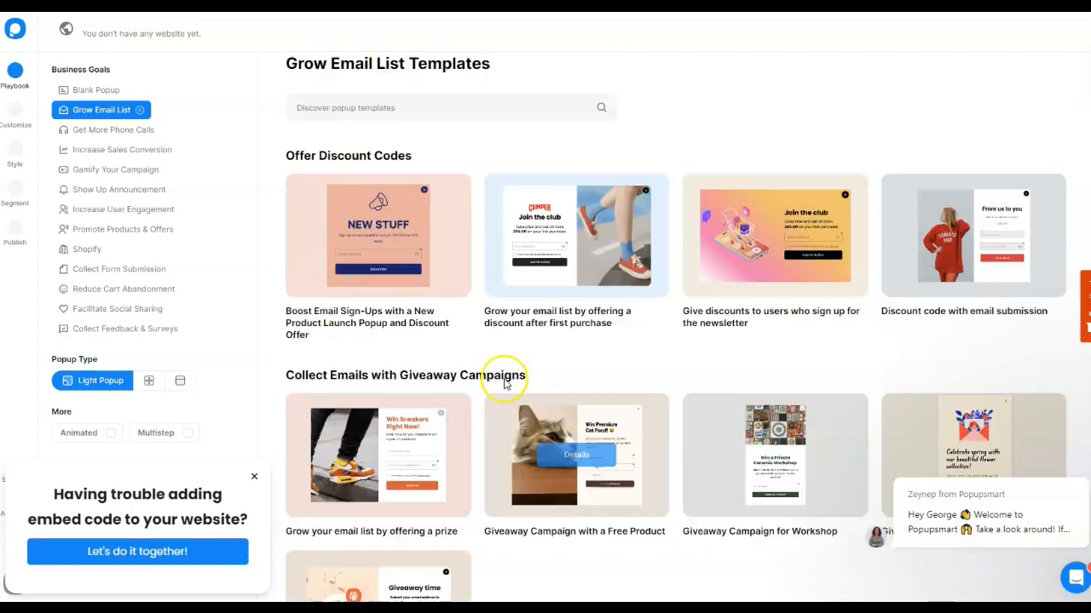
click(409, 324)
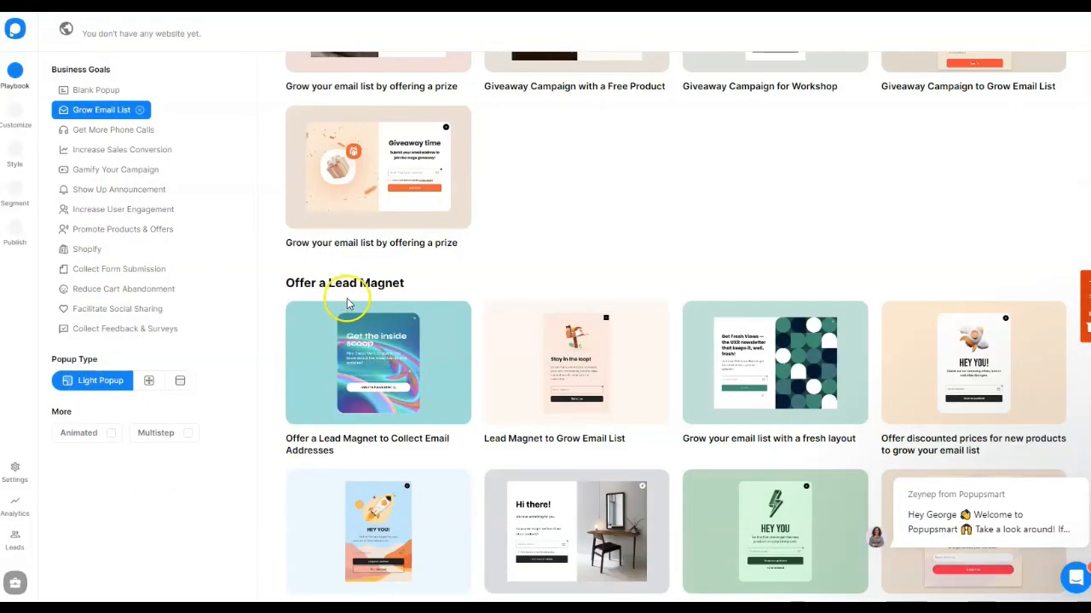
scroll(344, 305, down, 6)
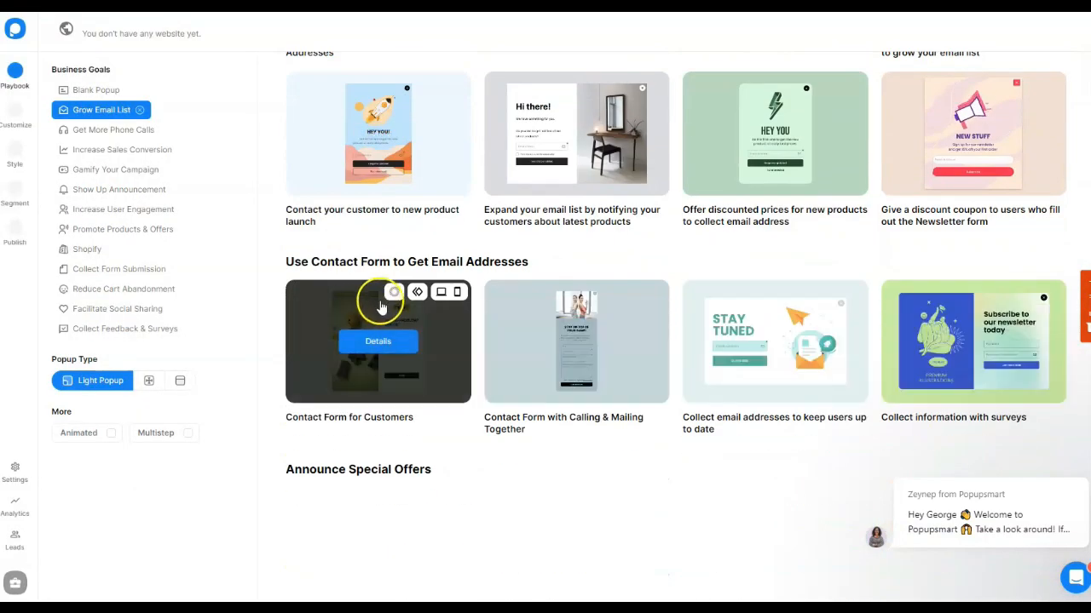
scroll(391, 311, down, 5)
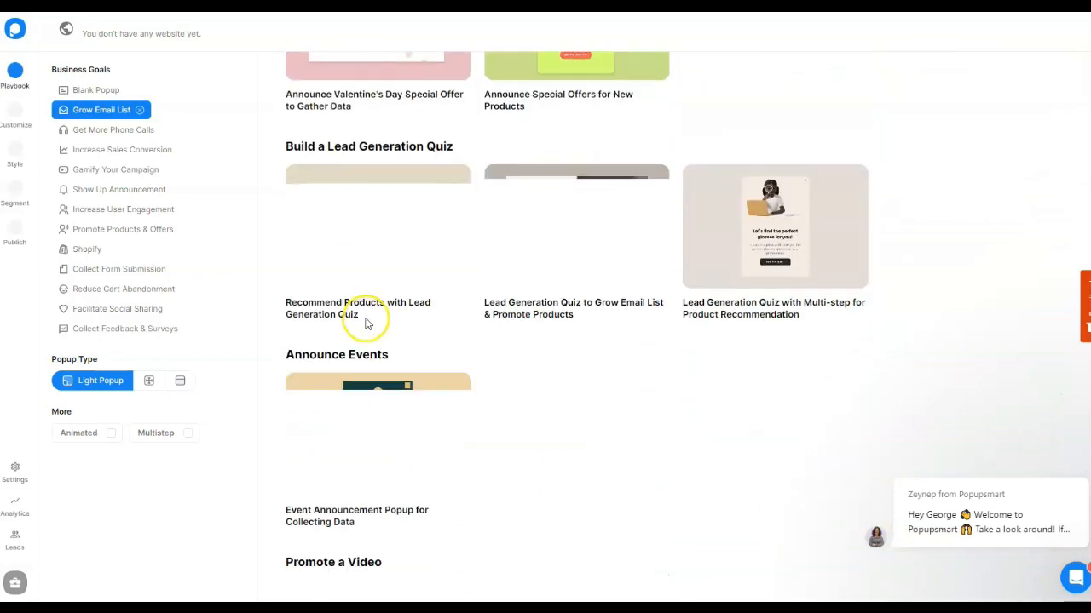
scroll(368, 298, down, 7)
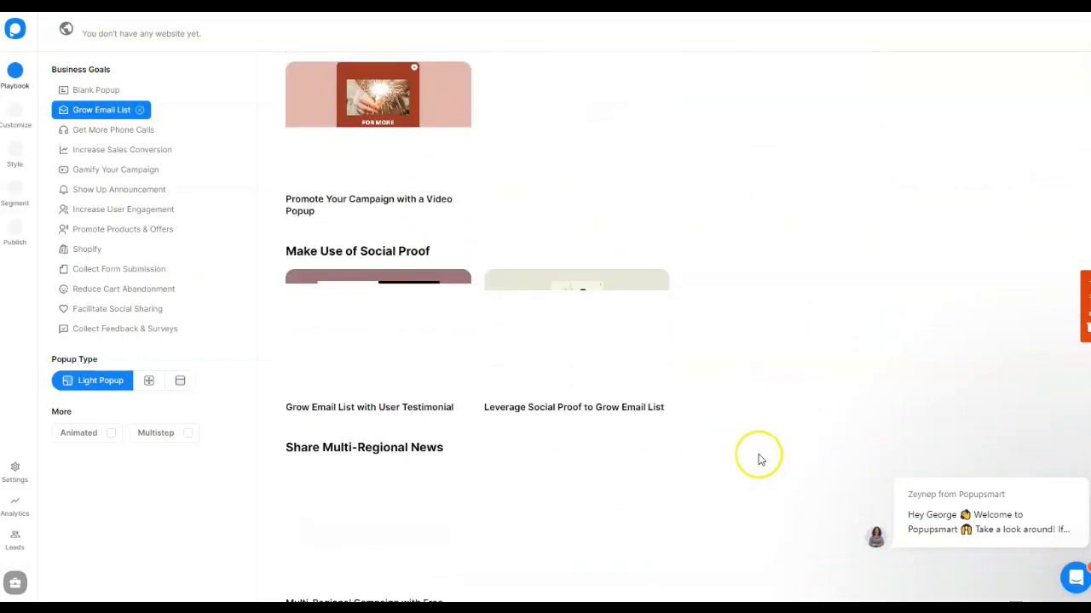
scroll(501, 461, down, 2)
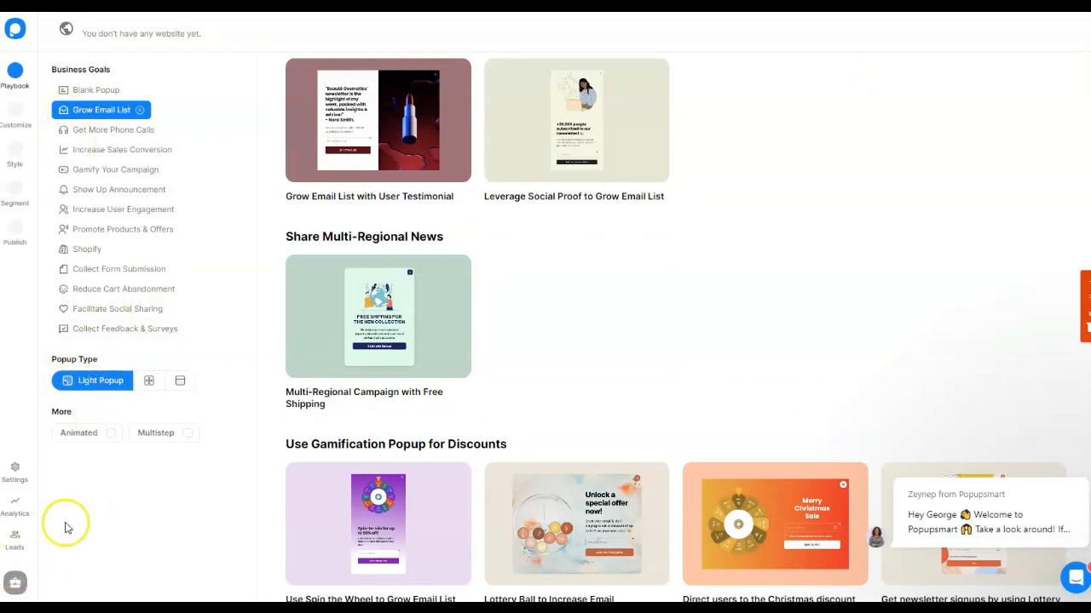
scroll(533, 473, down, 5)
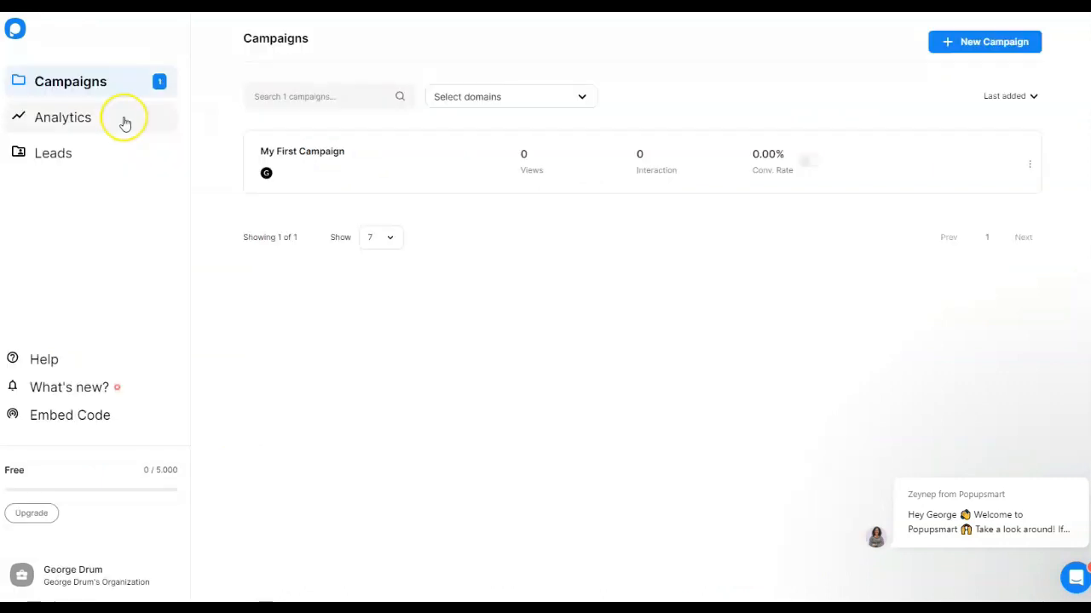
Step: View the lead data page for My First Campaign and bring up the account's embed code
click(103, 153)
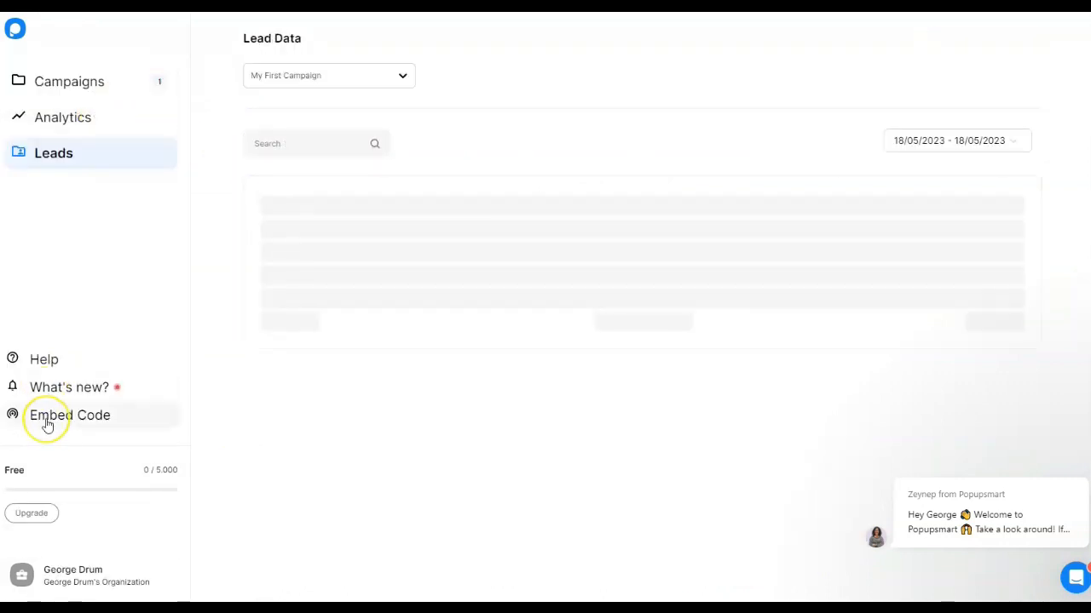
click(47, 420)
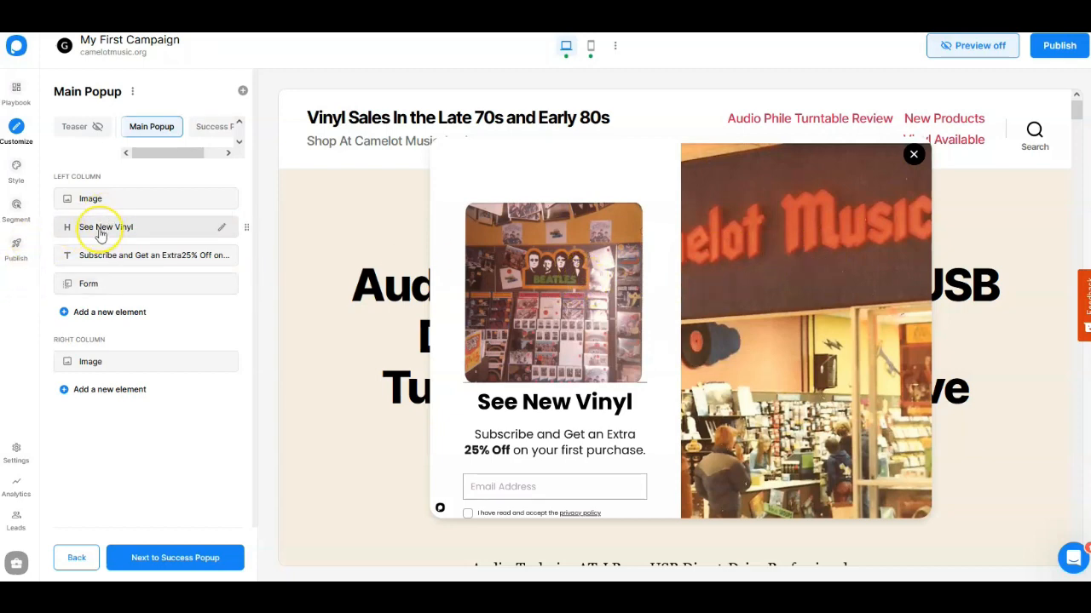
Step: Open the integrations for the main popup's form and look through the list of available email services
click(86, 286)
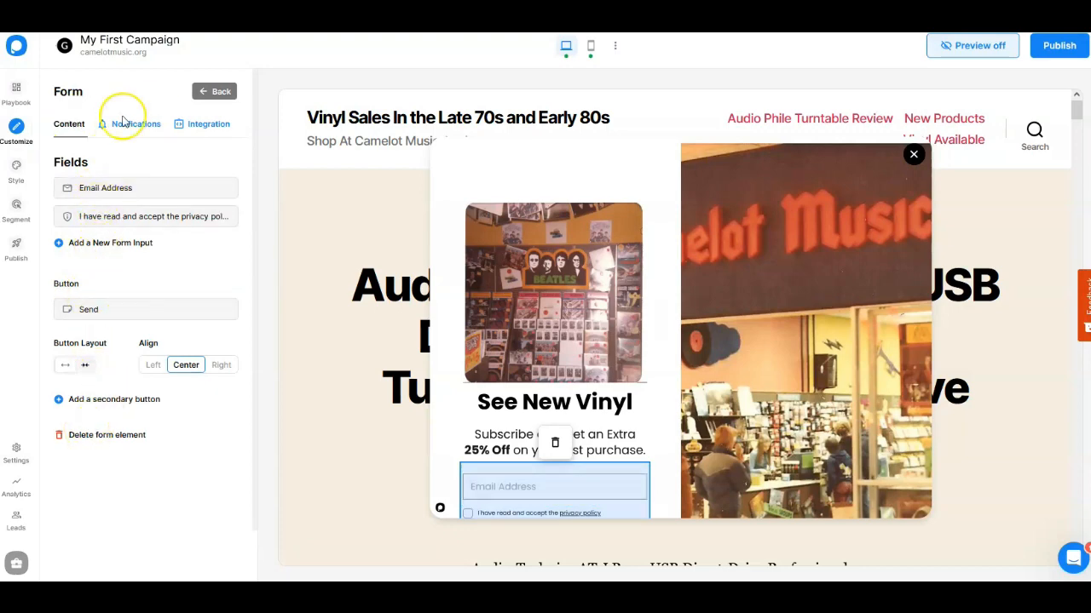
mouse_move(128, 123)
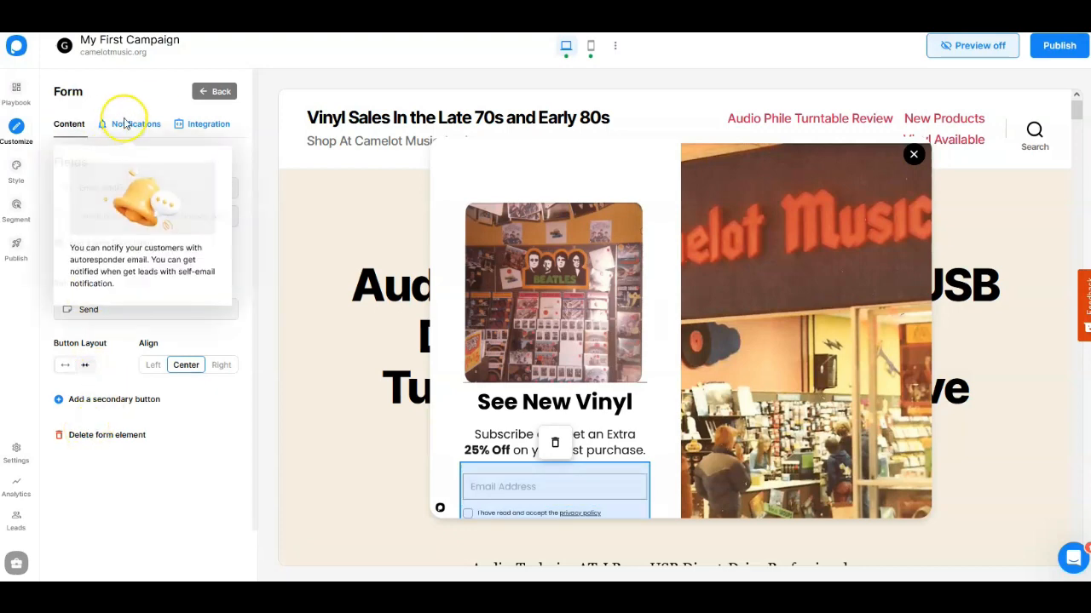
click(207, 123)
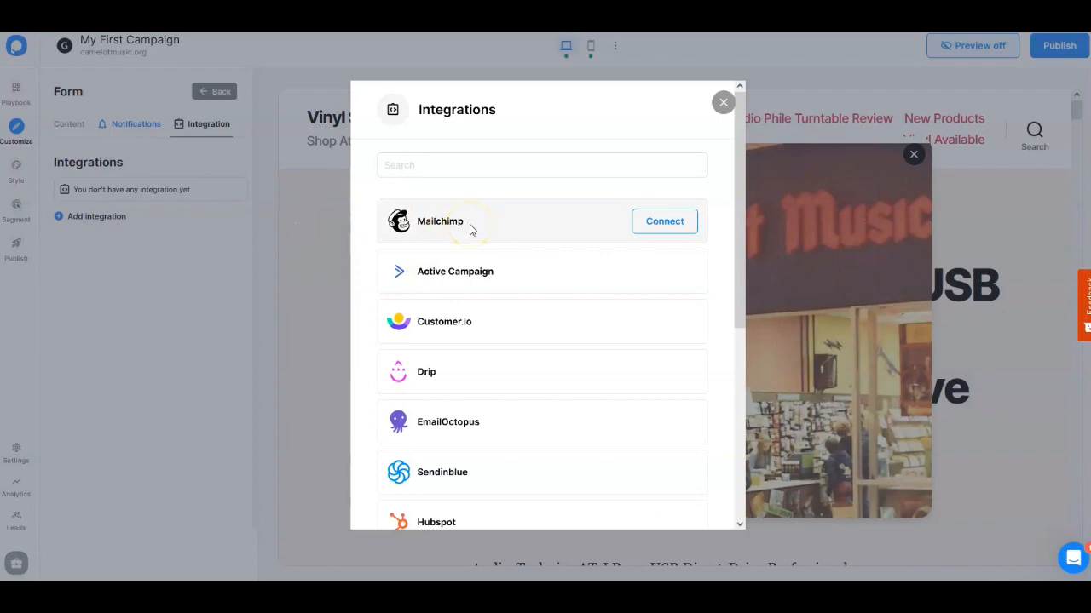
scroll(470, 230, down, 2)
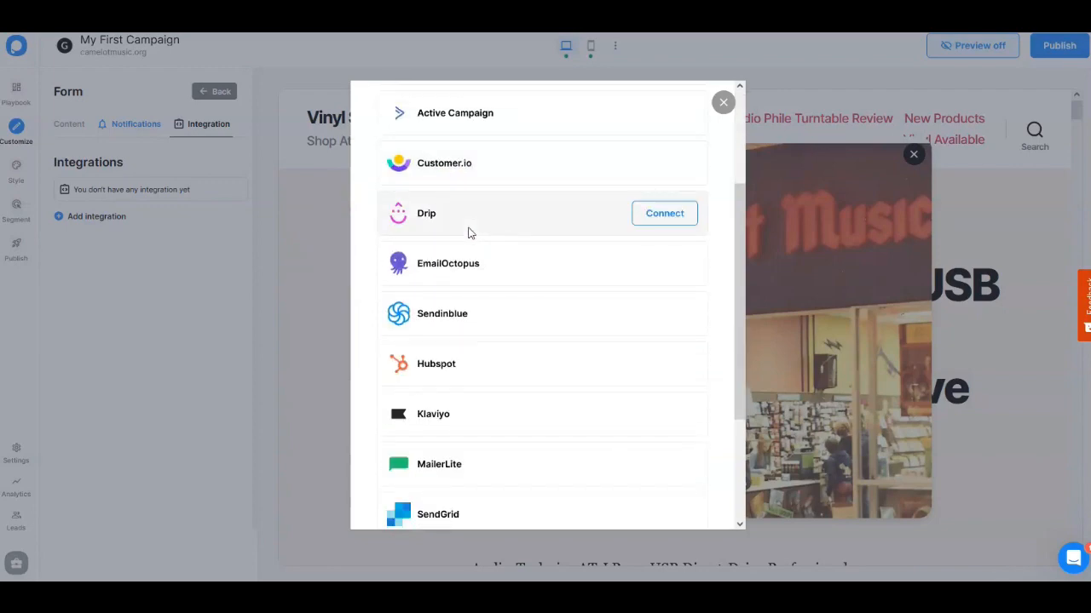
scroll(467, 237, down, 2)
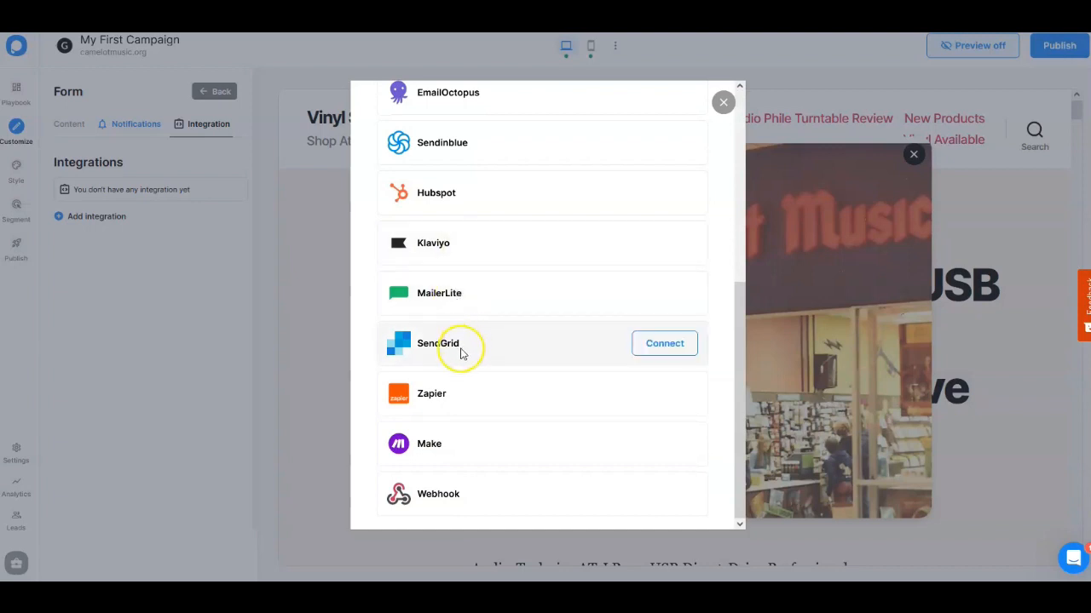
scroll(432, 430, up, 5)
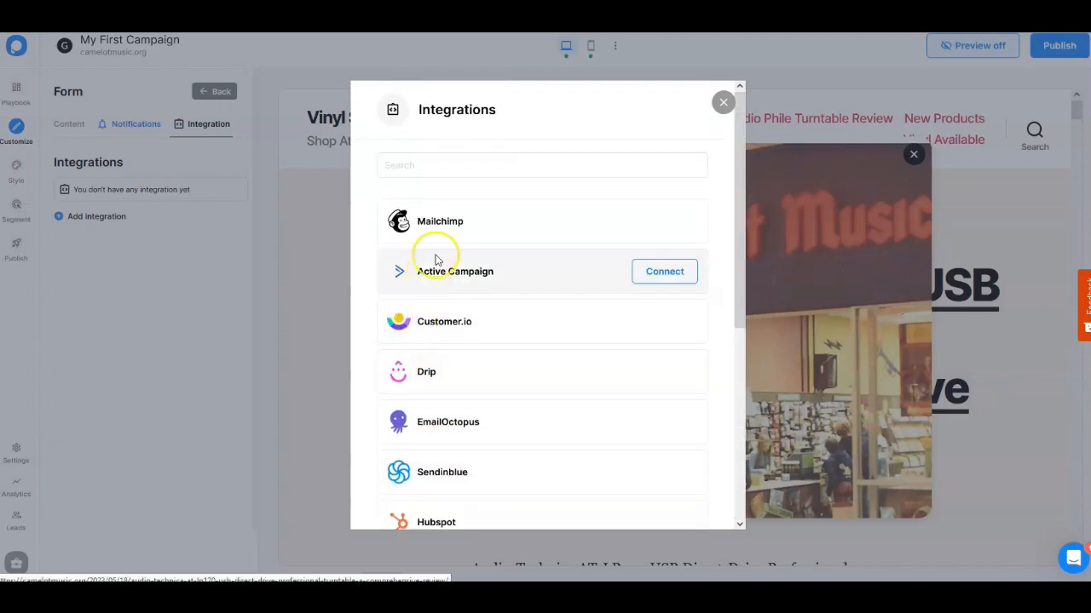
Step: Search the form integrations for "get response"
click(421, 164)
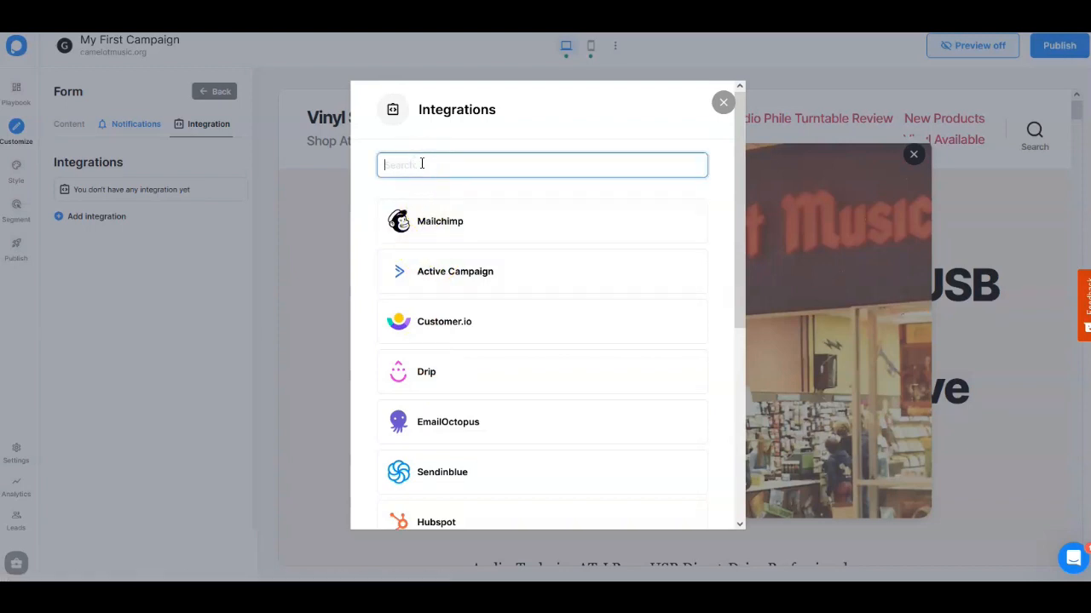
text(get resp)
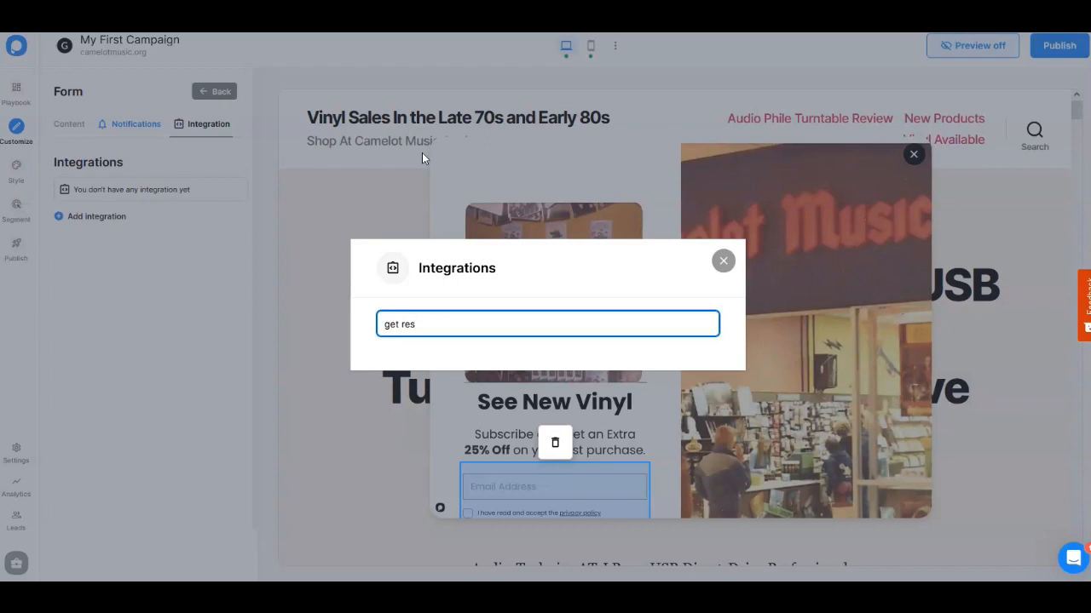
text(onse)
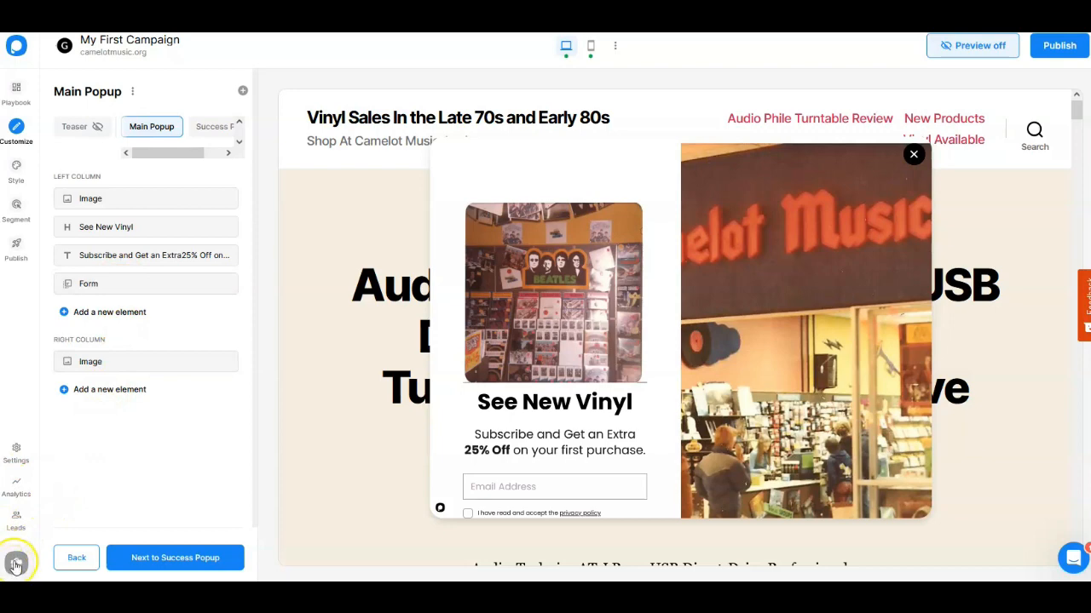
Step: Open the billing page from the account options
click(14, 564)
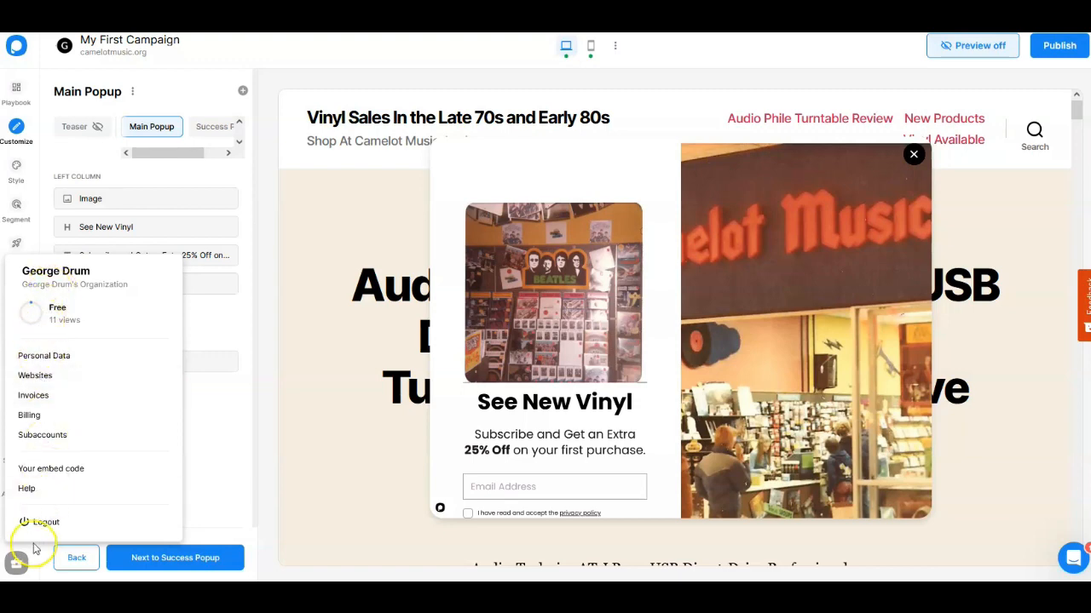
click(31, 417)
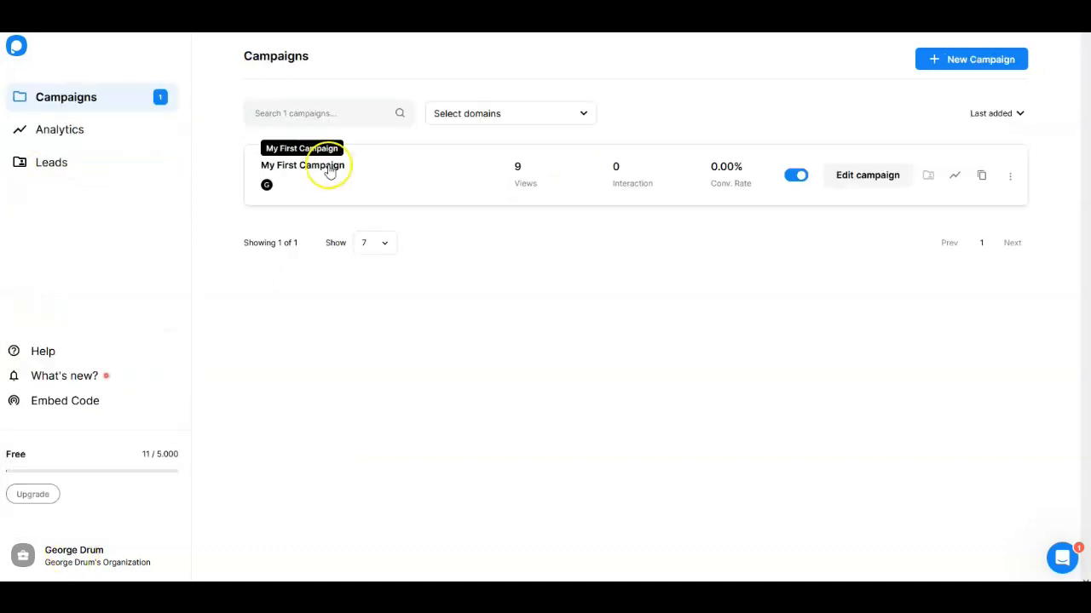
Step: Examine the management options for My First Campaign and its website and integration settings
click(1009, 176)
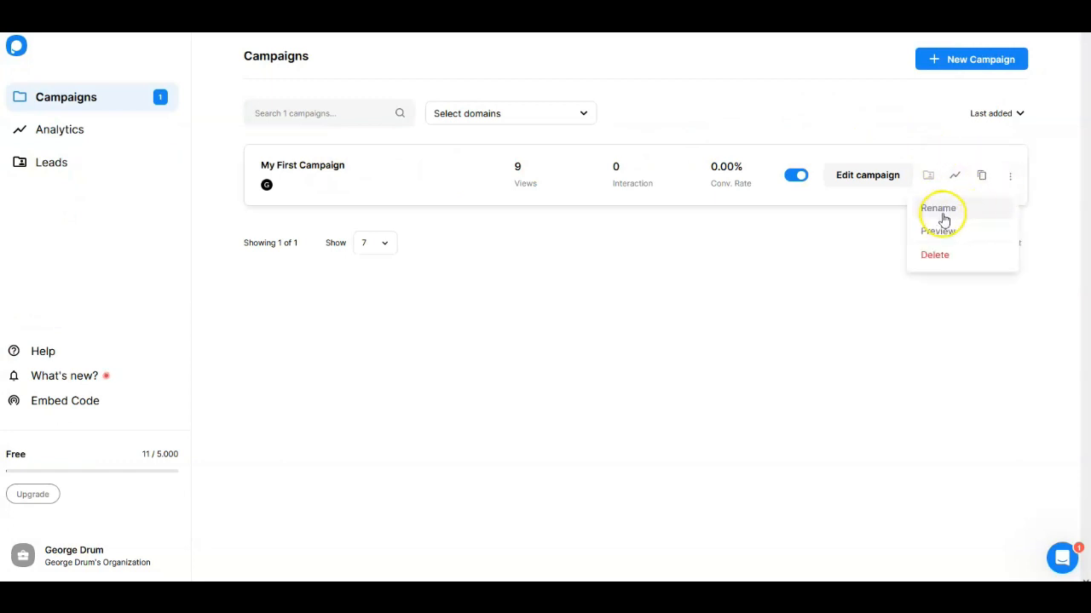
scroll(19, 157, down, 1)
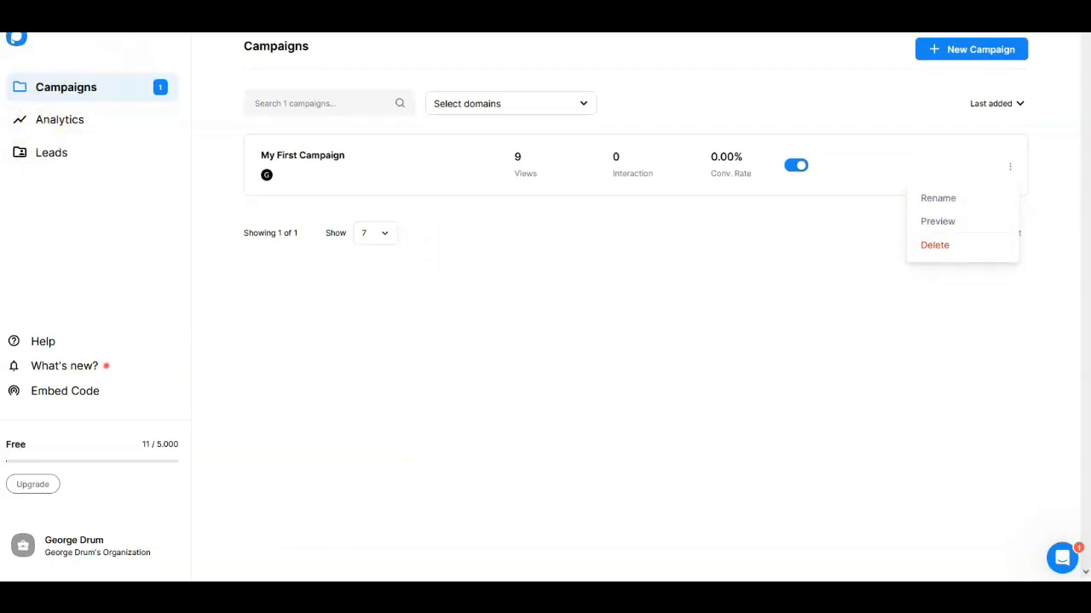
click(160, 97)
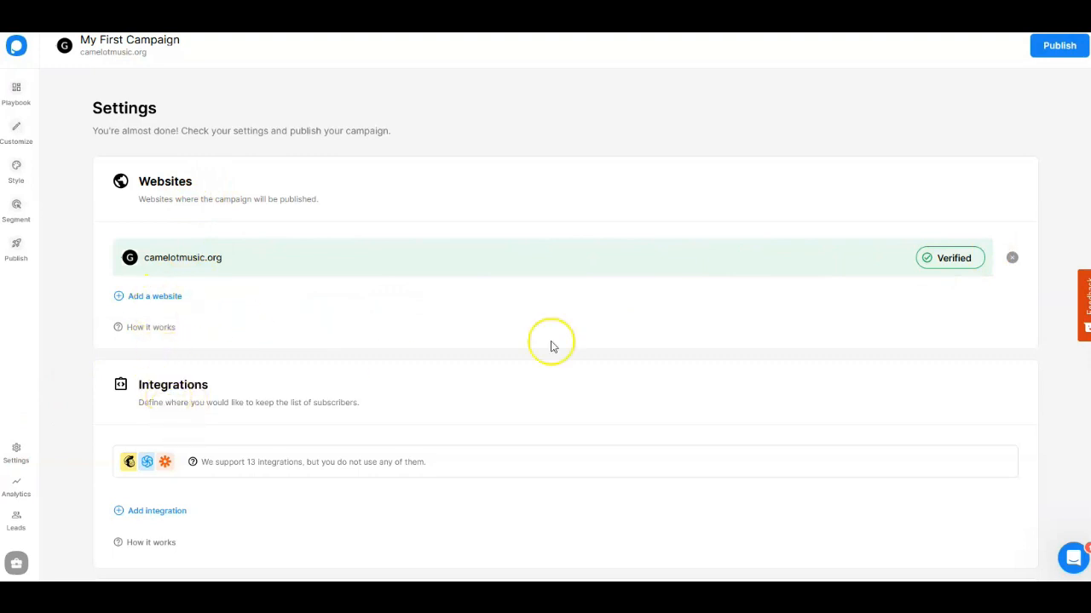
click(156, 471)
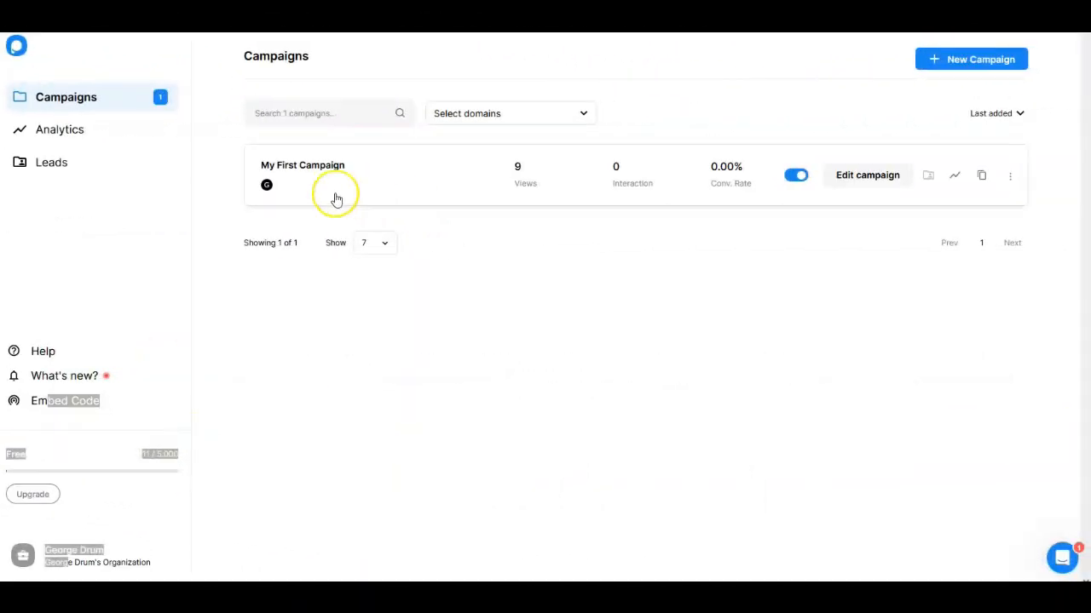
Step: Open the embed code from the campaigns overview and select the whole script snippet
click(50, 410)
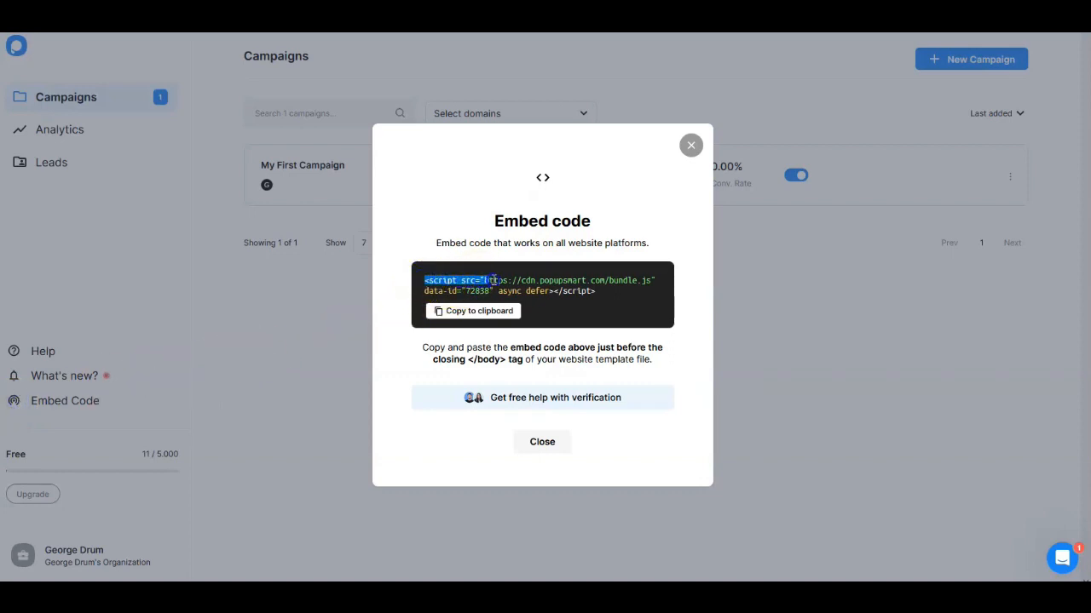
drag(547, 281, 580, 293)
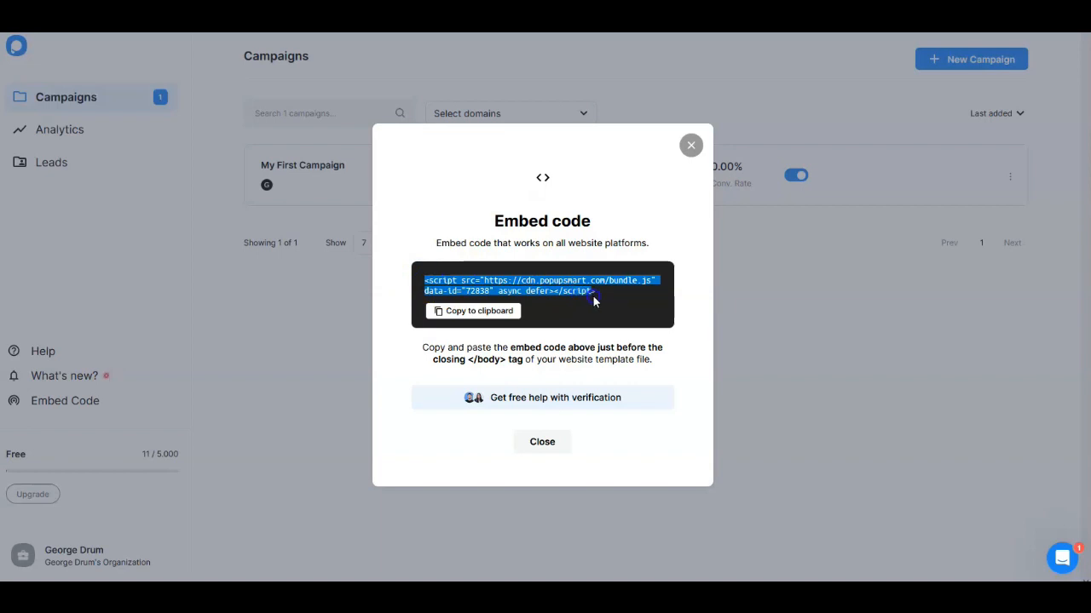
Step: Copy the Popupsmart embed code, switch to the WordPress admin, and open the Twenty Twenty theme's header.php for editing
click(491, 313)
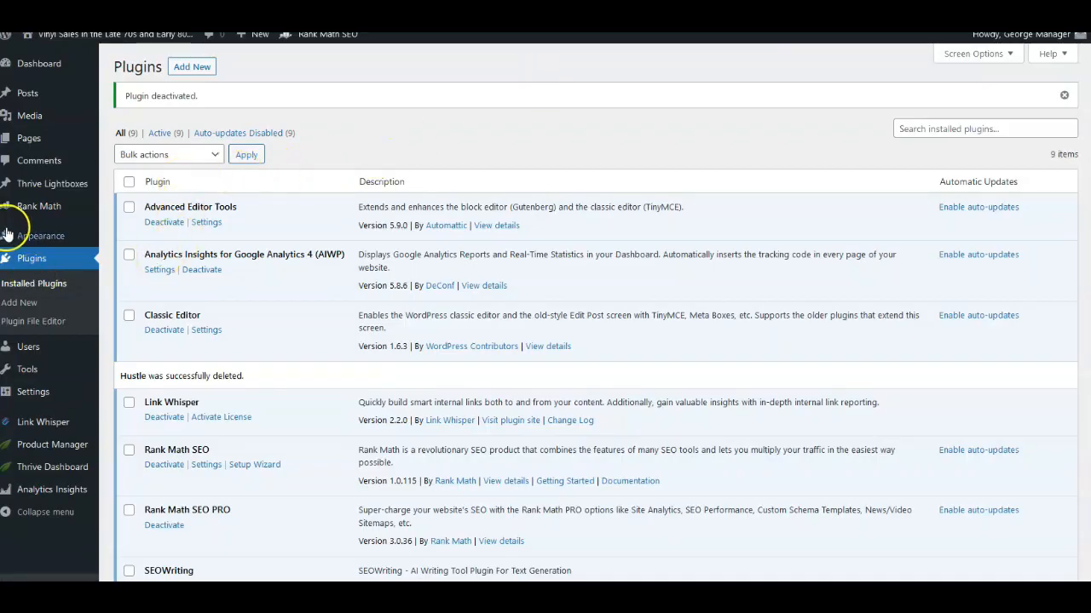
mouse_move(13, 238)
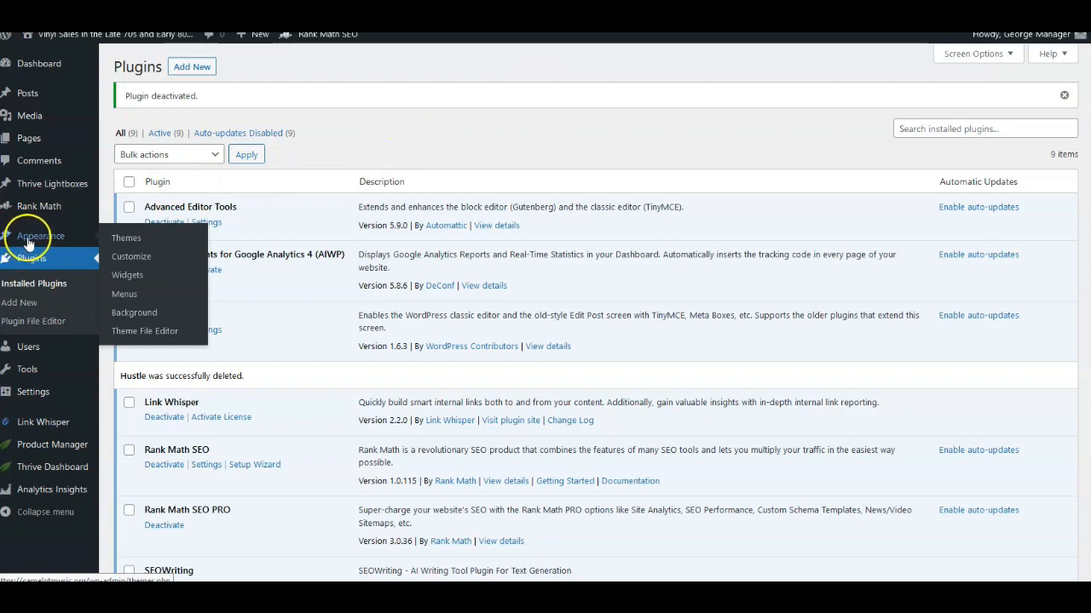
click(135, 337)
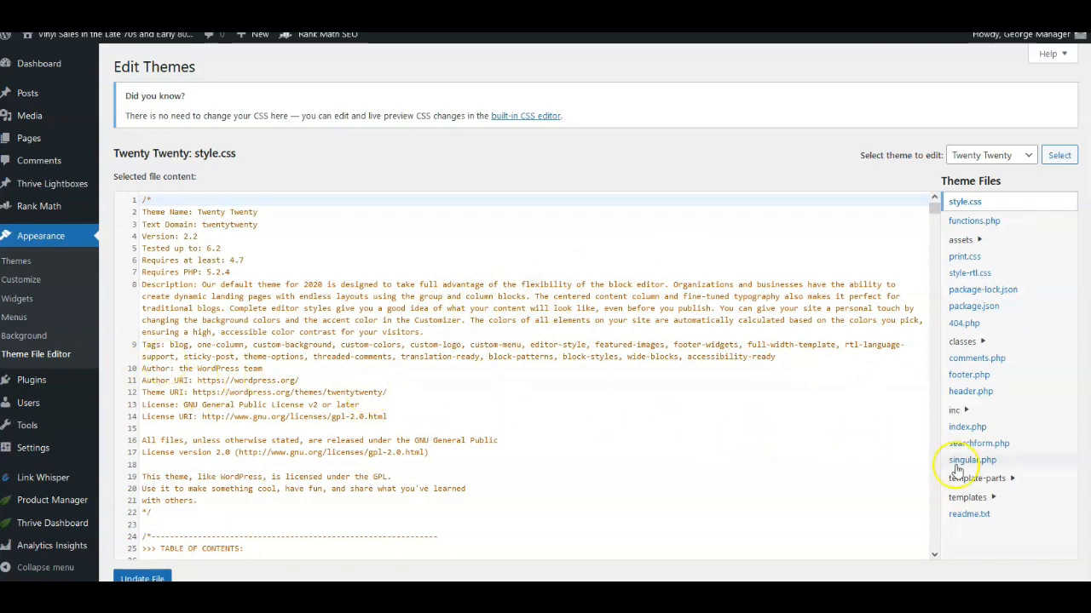
scroll(994, 362, down, 1)
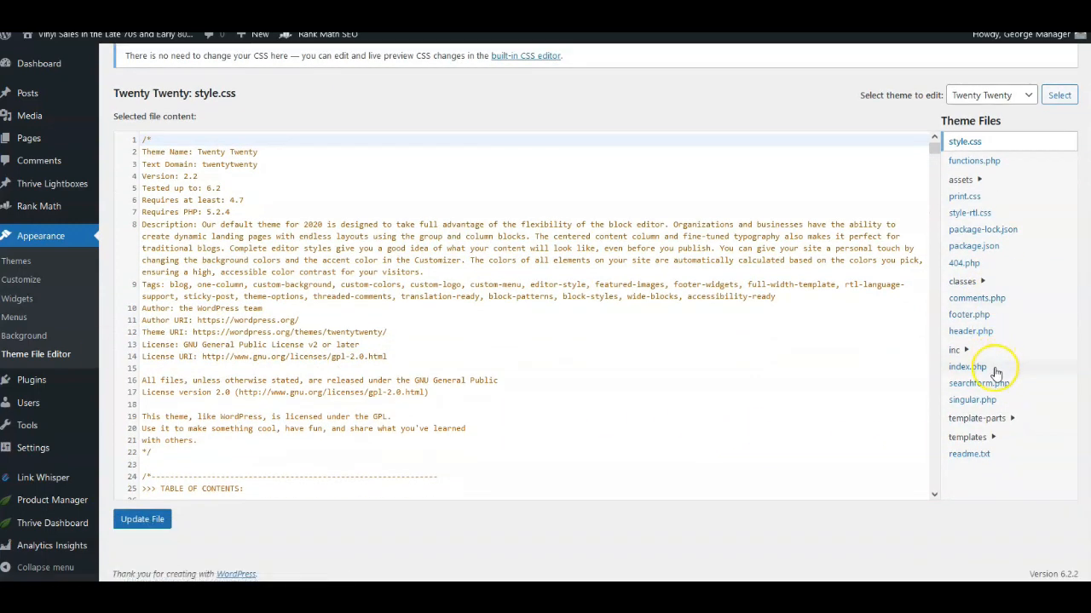
scroll(994, 365, up, 1)
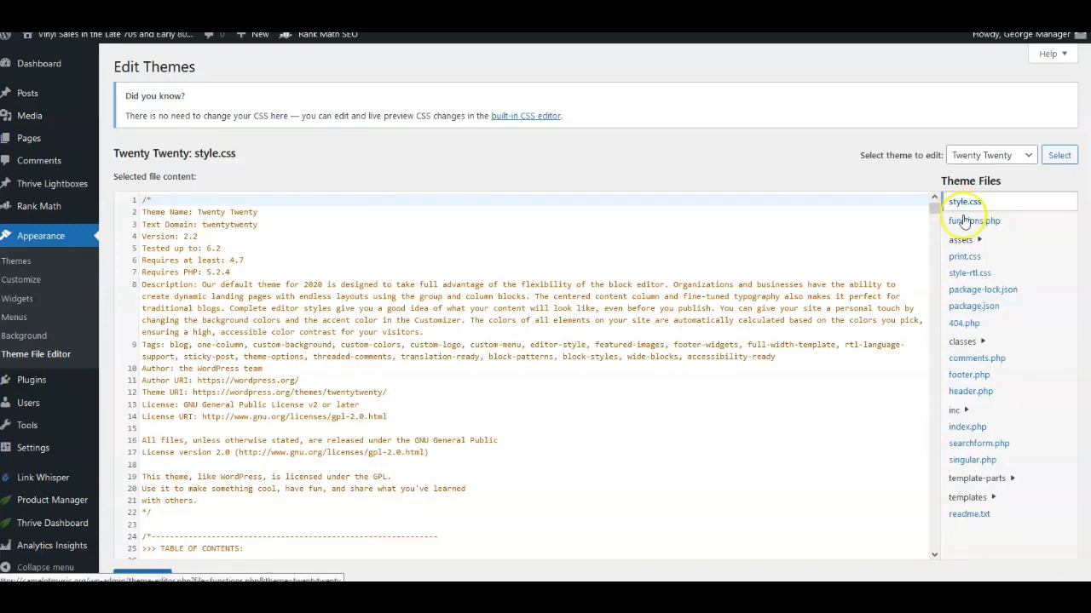
click(961, 393)
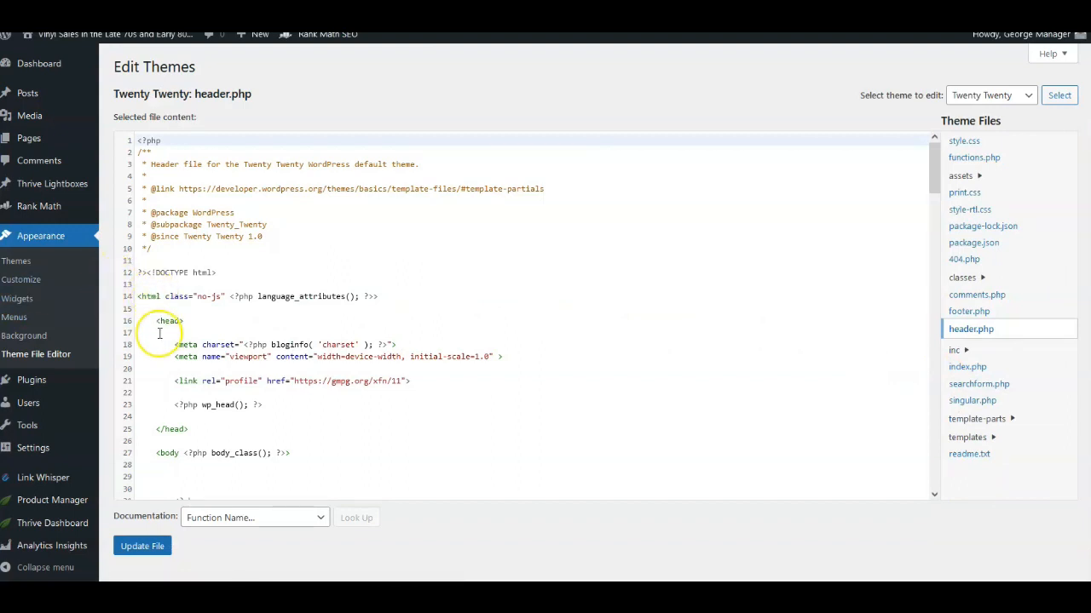
Step: Paste the embed script on line 26 of header.php, between the closing head tag and the body tag, and update the file
click(137, 443)
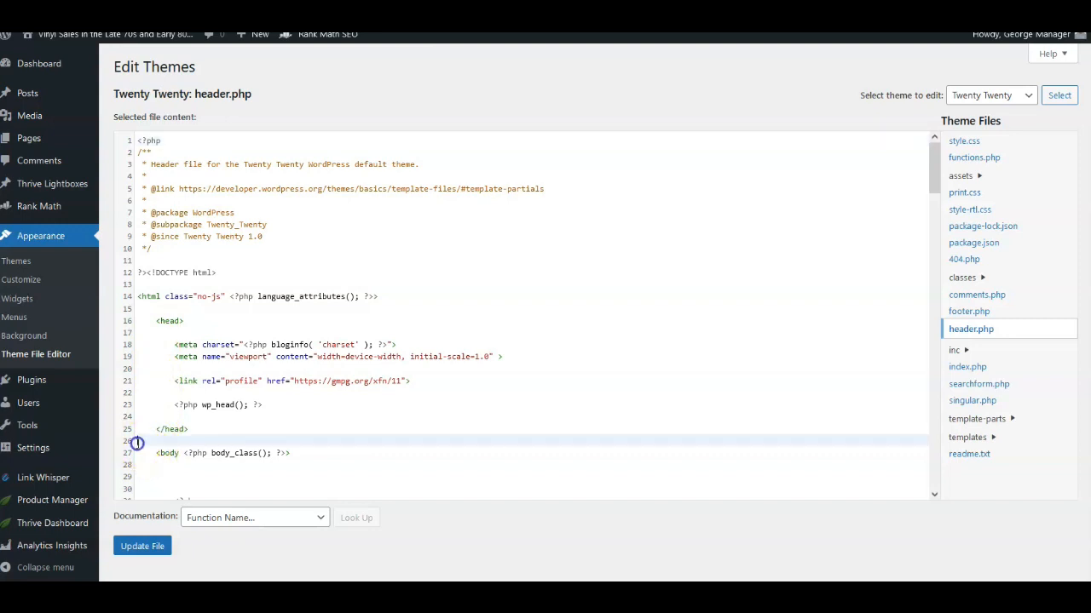
right_click(145, 440)
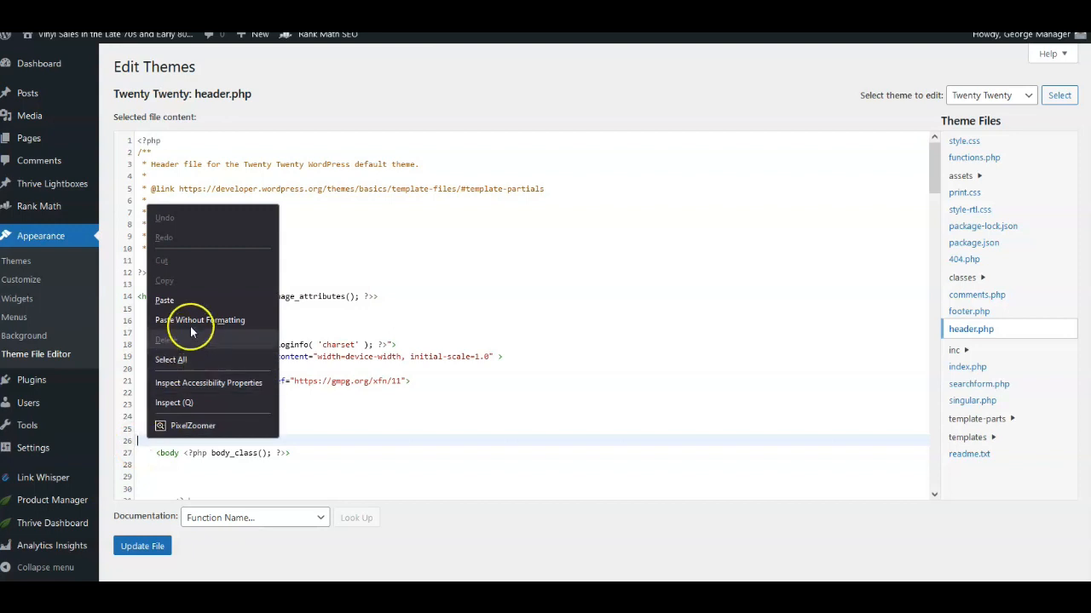
click(163, 301)
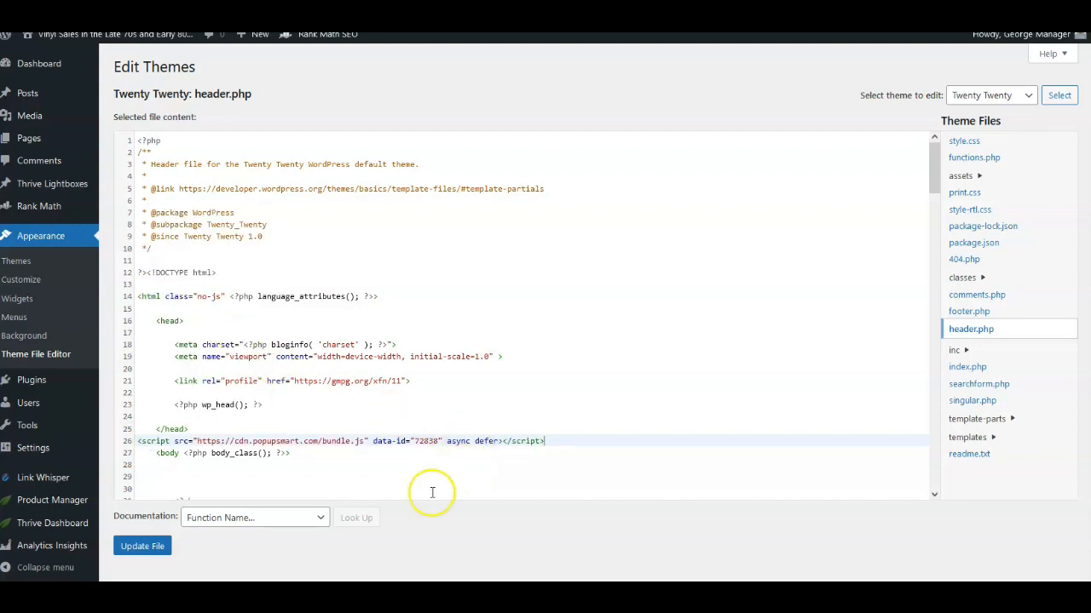
click(143, 549)
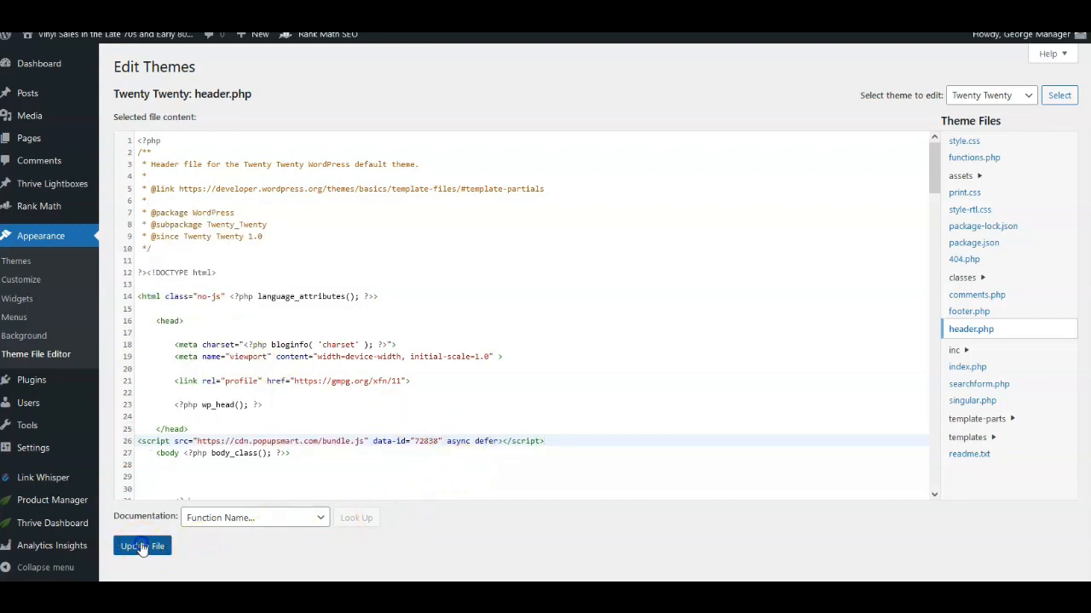
scroll(296, 494, down, 1)
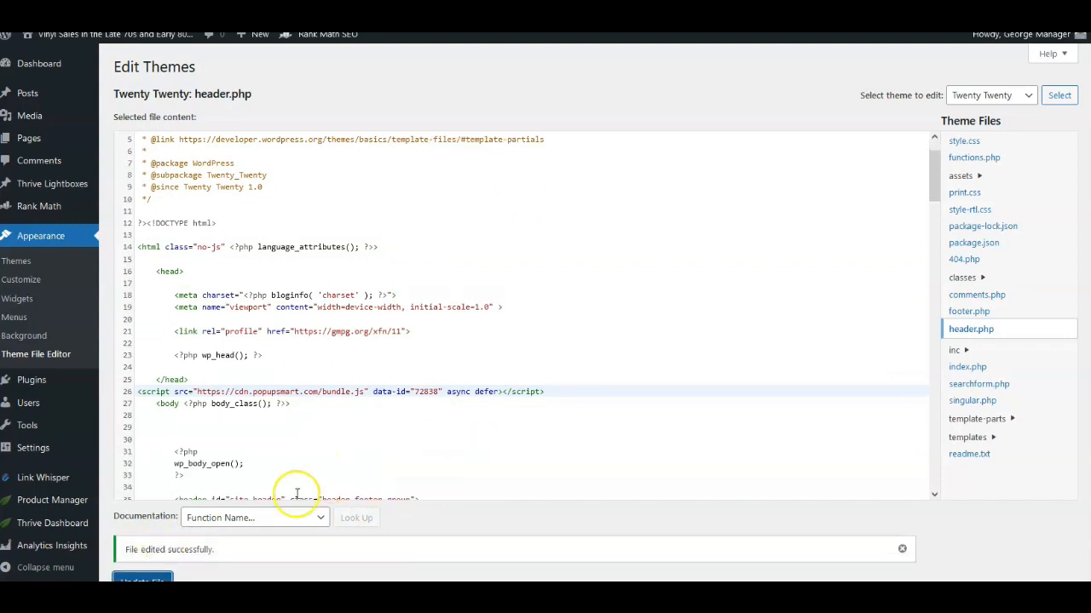
scroll(175, 575, down, 1)
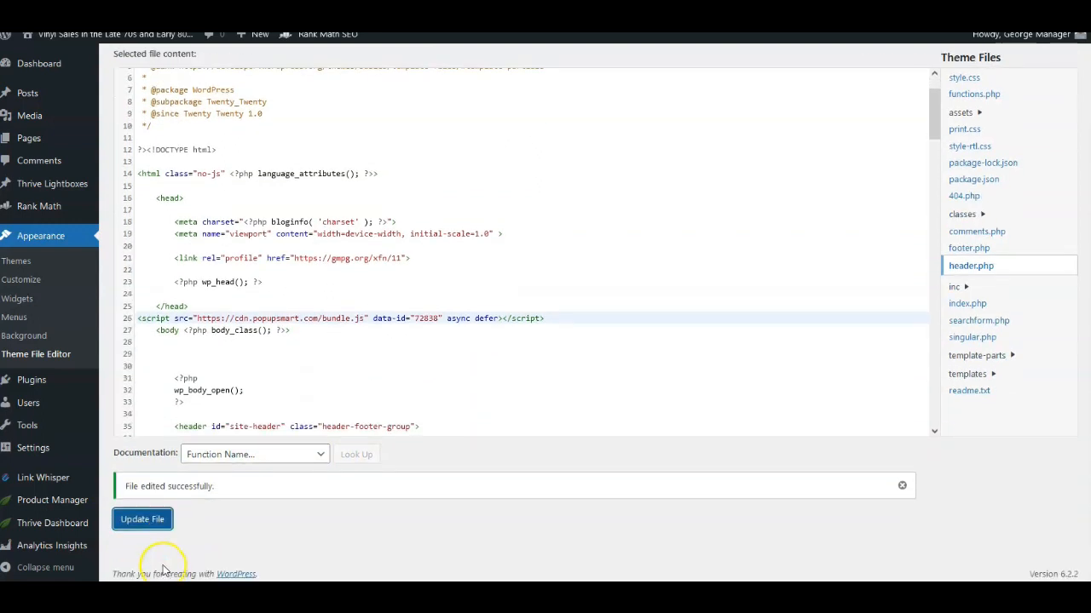
click(141, 521)
Step: Switch to the live site, reload the Audio Phile Turntable Review category page, and check how the popup behaves along the page
key(ctrl+Tab)
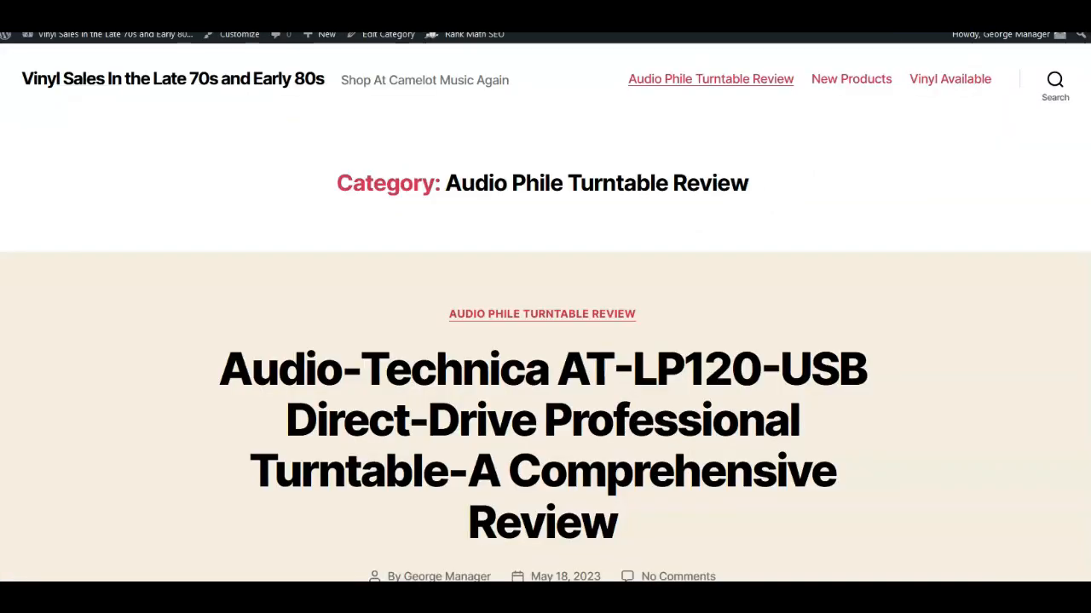
right_click(918, 8)
click(947, 2)
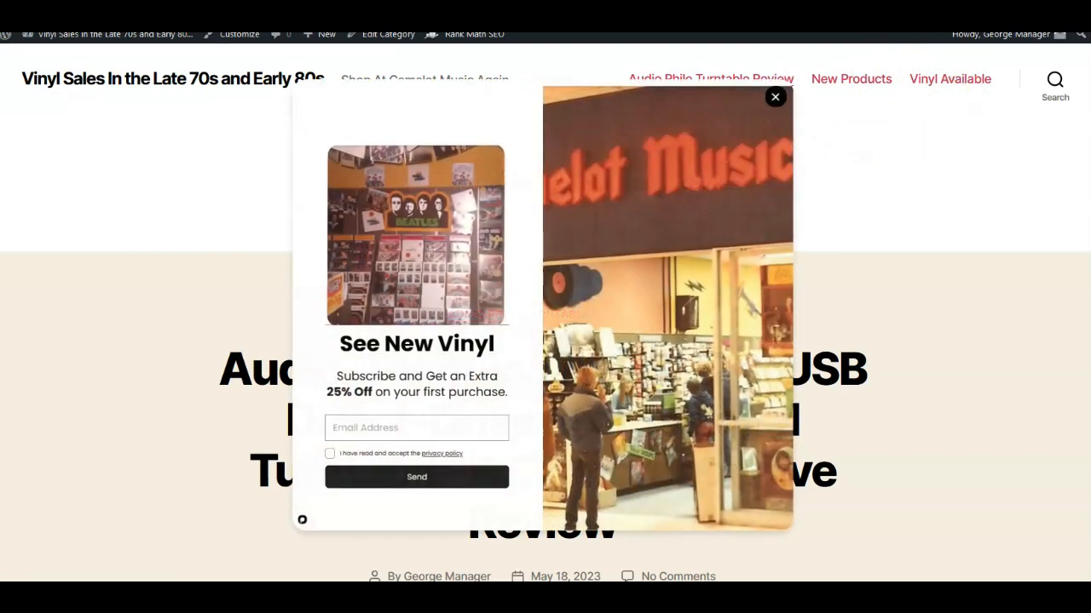
click(719, 77)
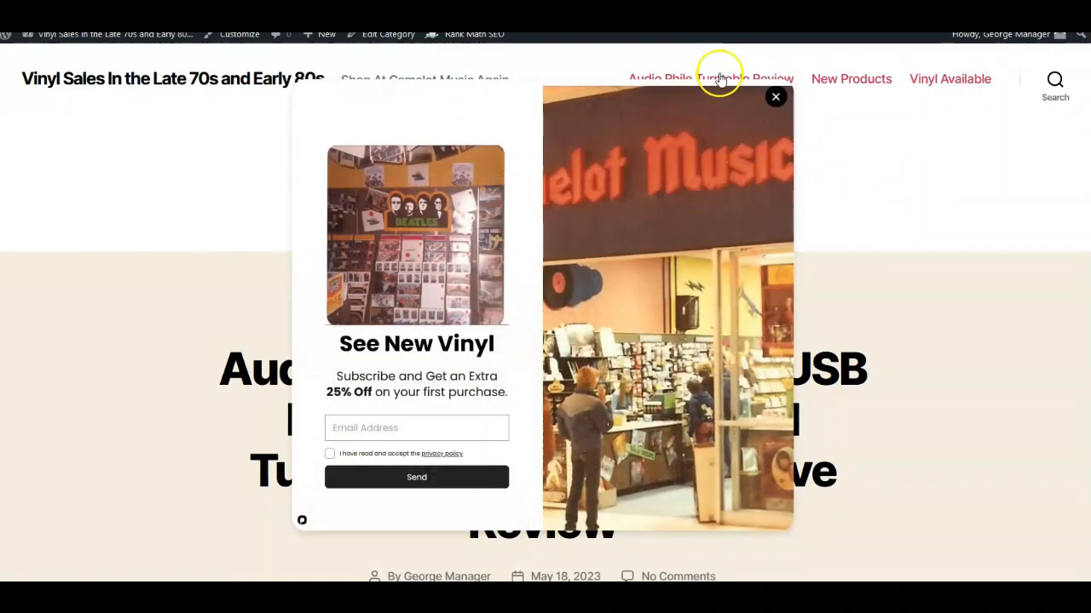
click(720, 77)
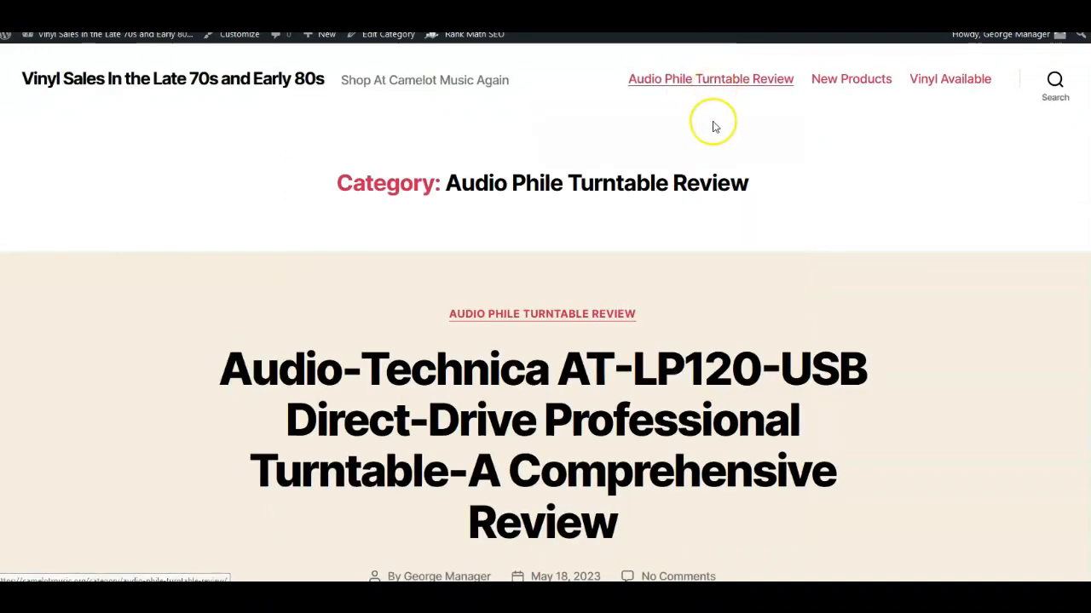
scroll(713, 205, down, 5)
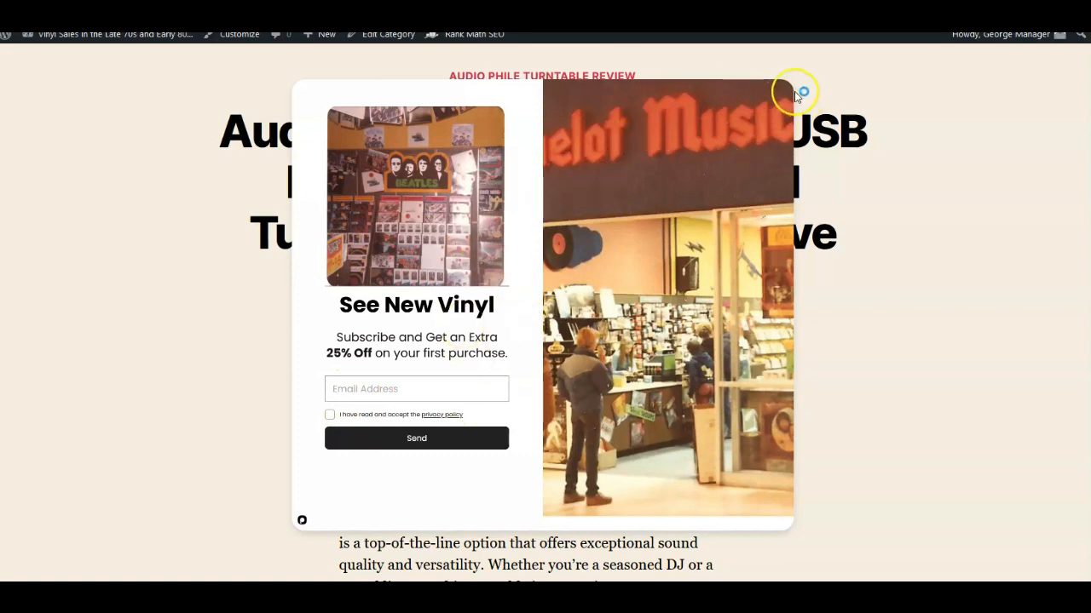
scroll(477, 547, down, 5)
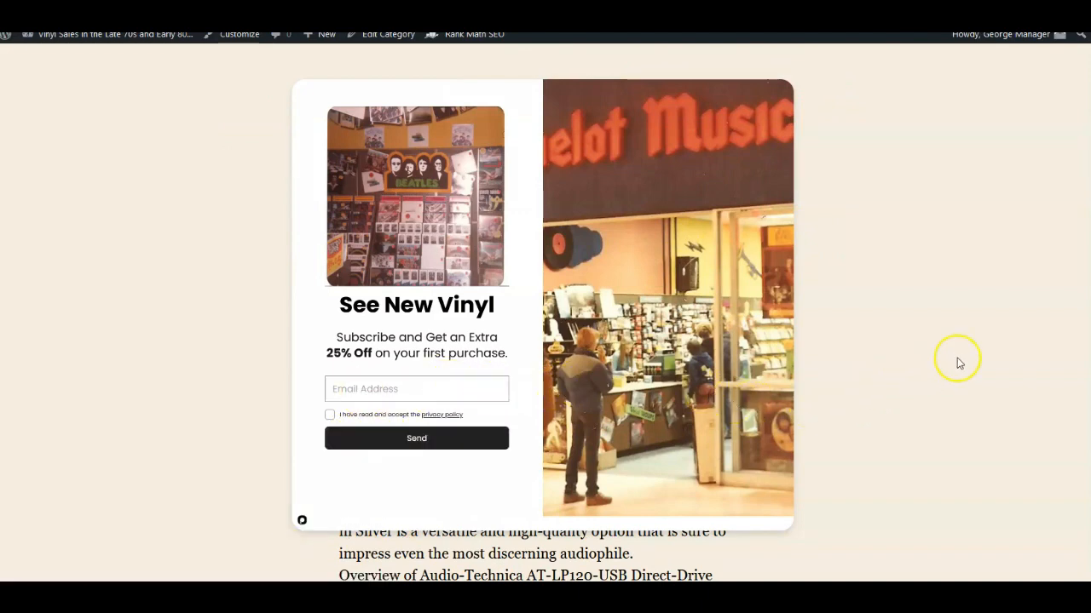
scroll(946, 341, down, 5)
scroll(845, 358, up, 5)
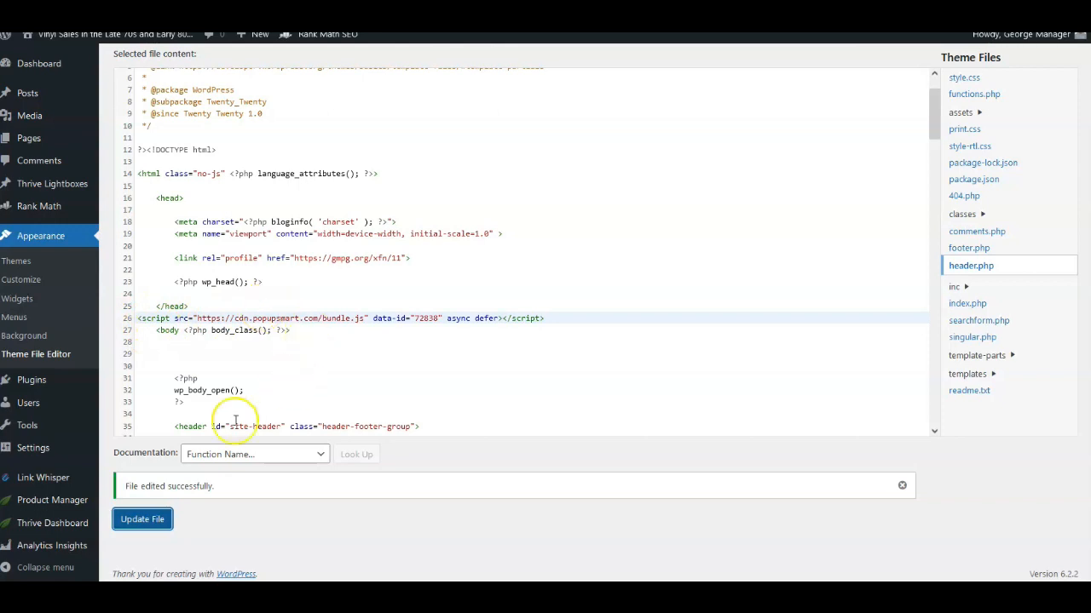
Step: Update header.php again and return to the WordPress dashboard
click(141, 520)
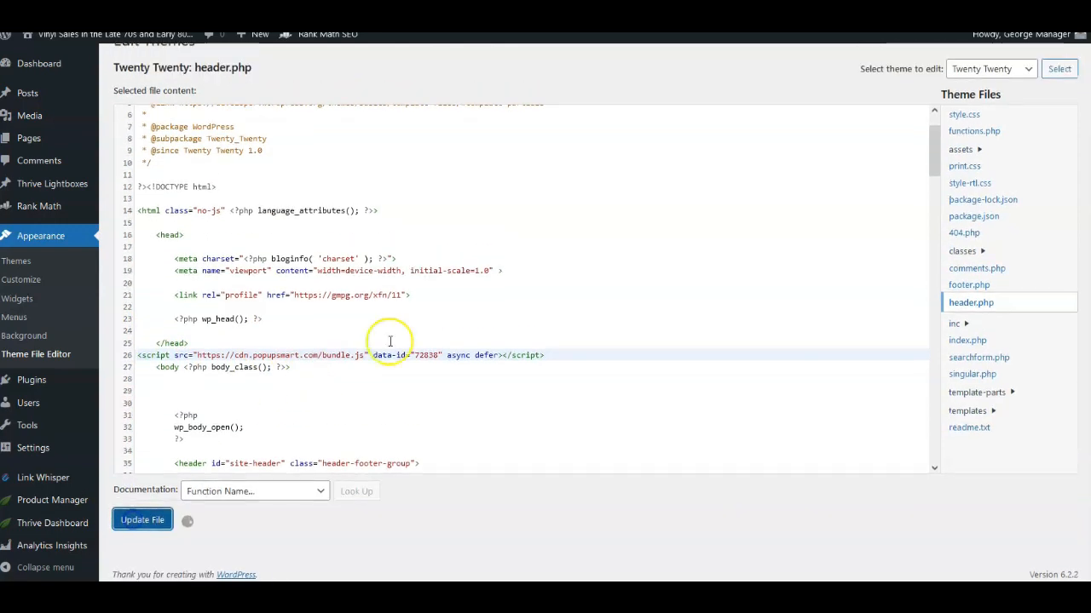
click(59, 83)
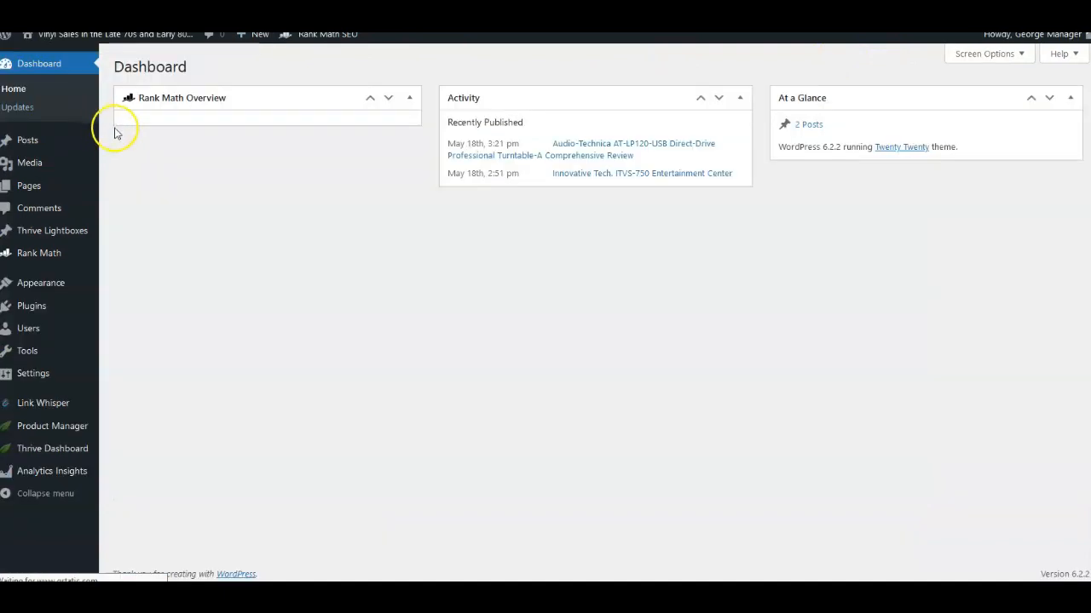